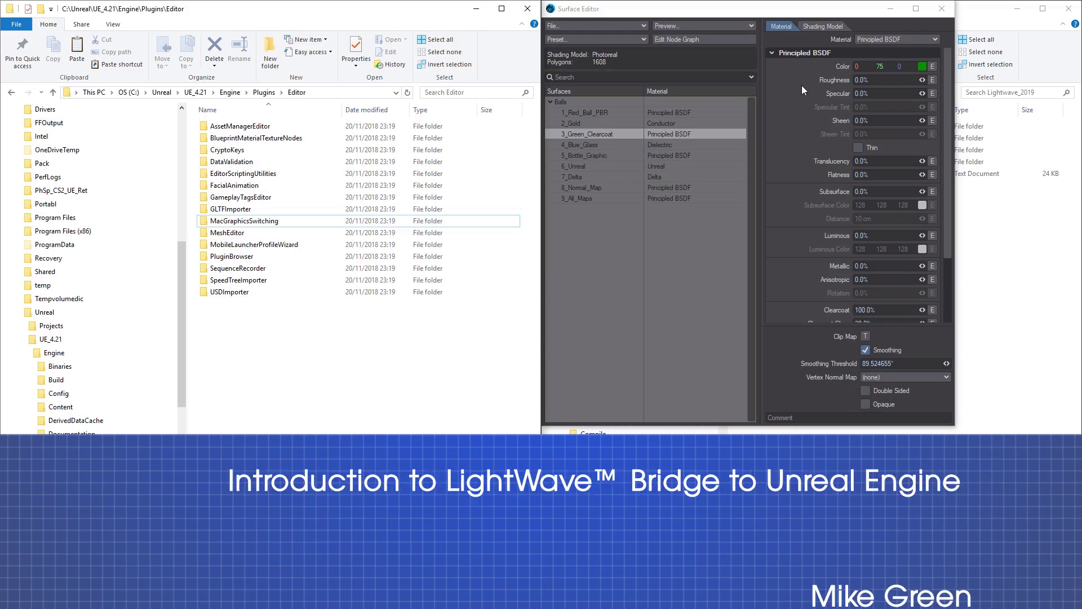
Step: Copy the LightWaveBridge folder from Lightwave_2019\support\3rdparty_support\UnrealEngine\4.21 into C:\Unreal\UE_4.21\Engine\Plugins\Editor
click(966, 4)
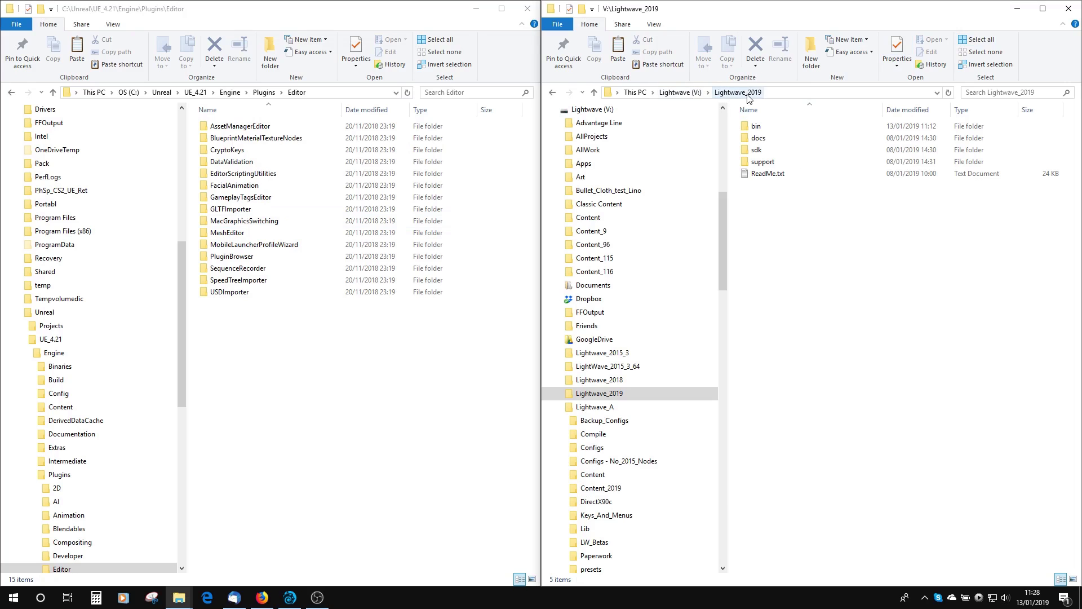
double_click(767, 162)
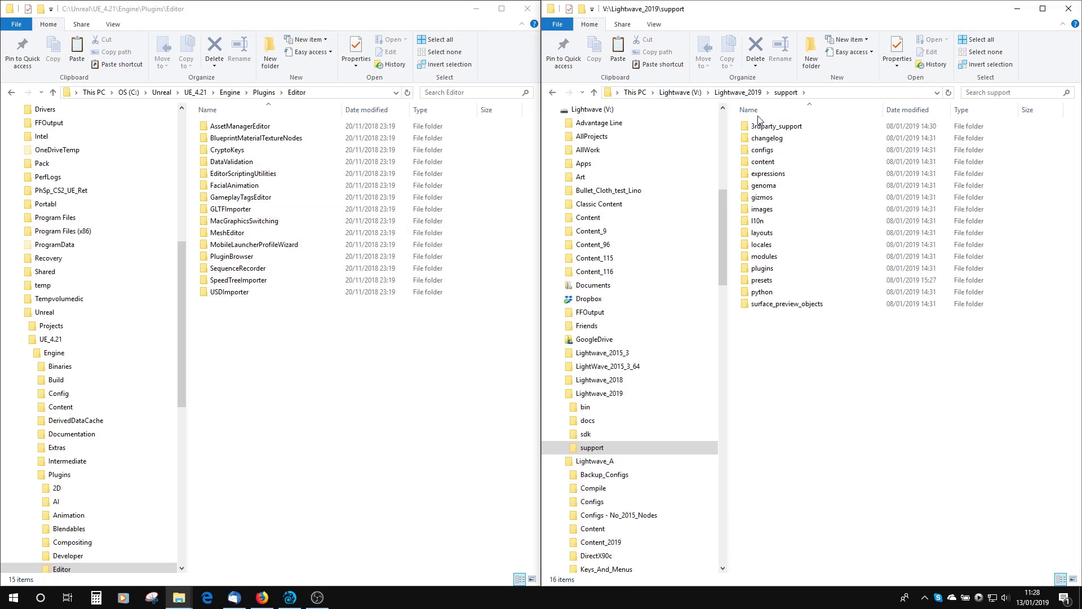
double_click(773, 127)
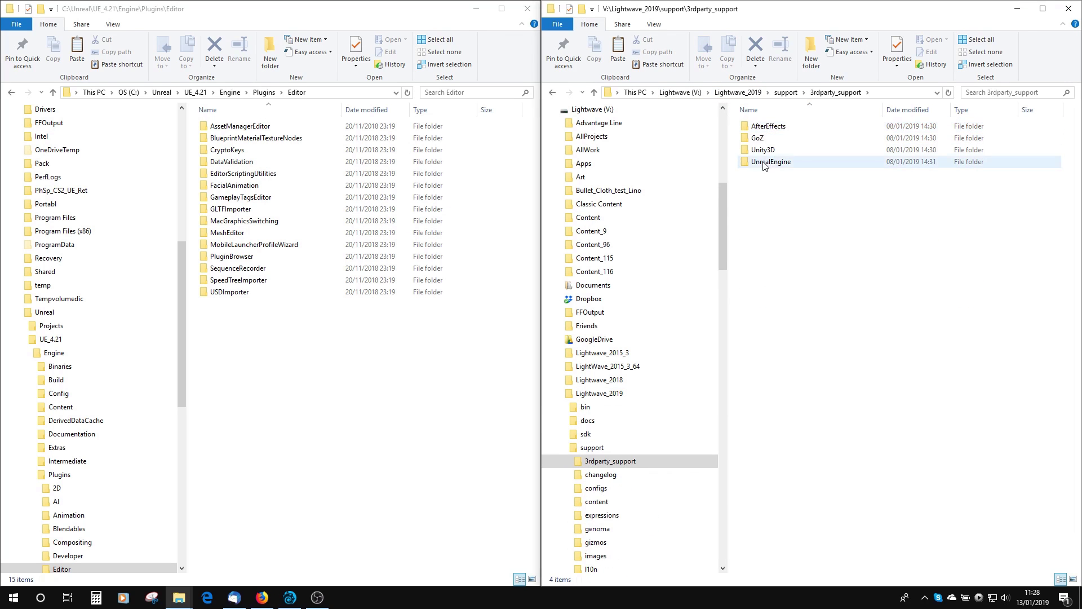
double_click(771, 162)
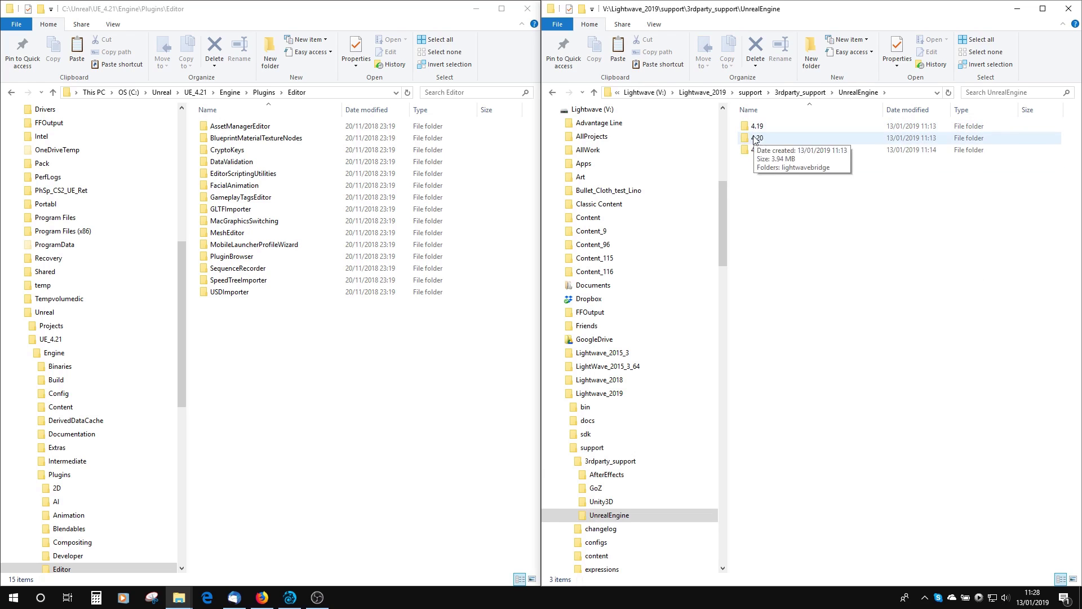
click(760, 156)
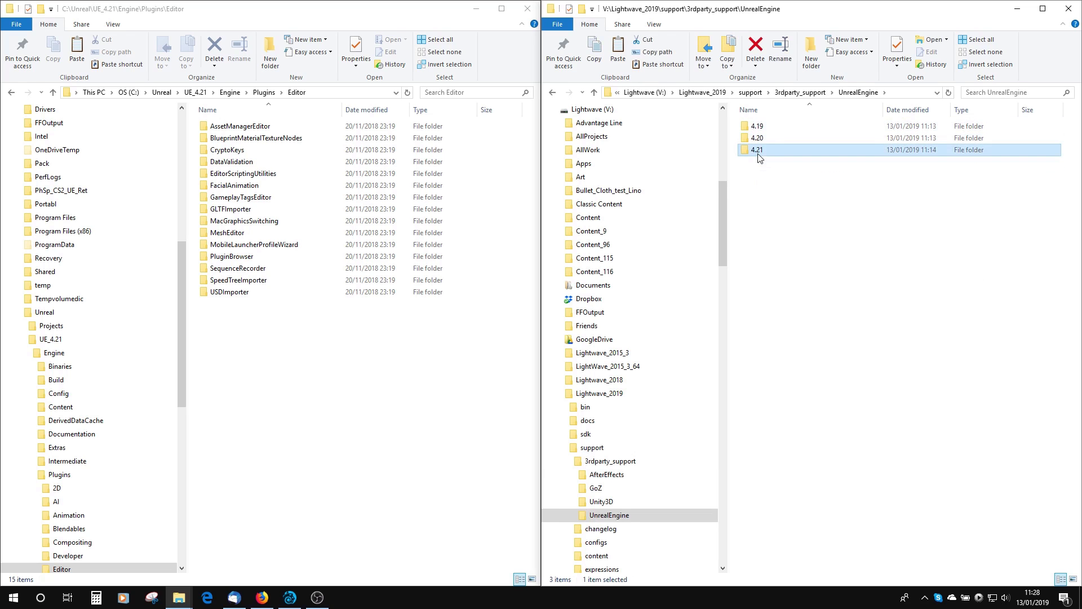
double_click(758, 152)
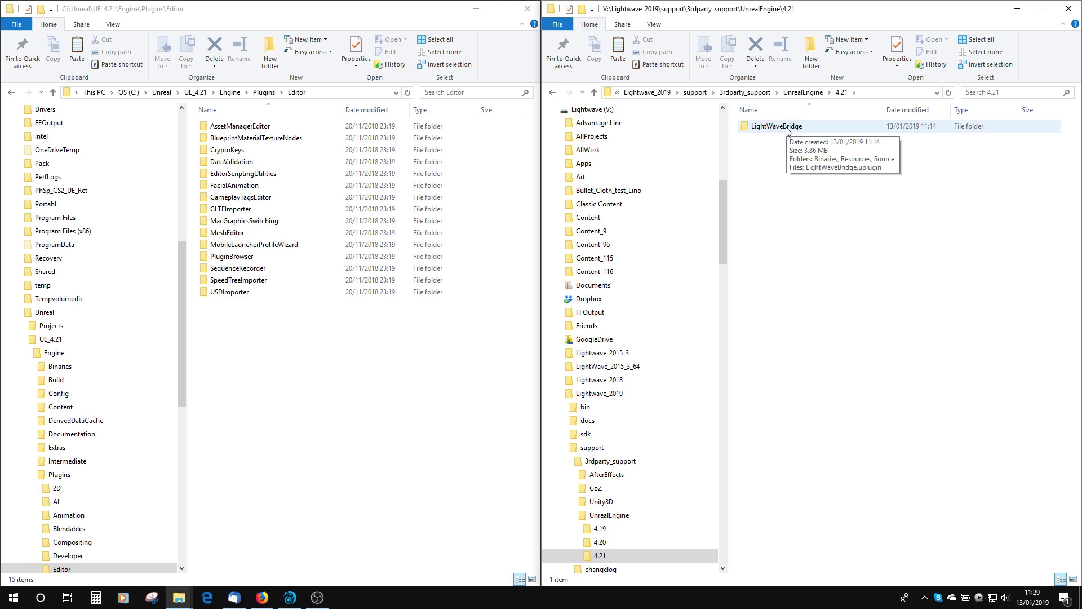
drag(788, 130, 376, 387)
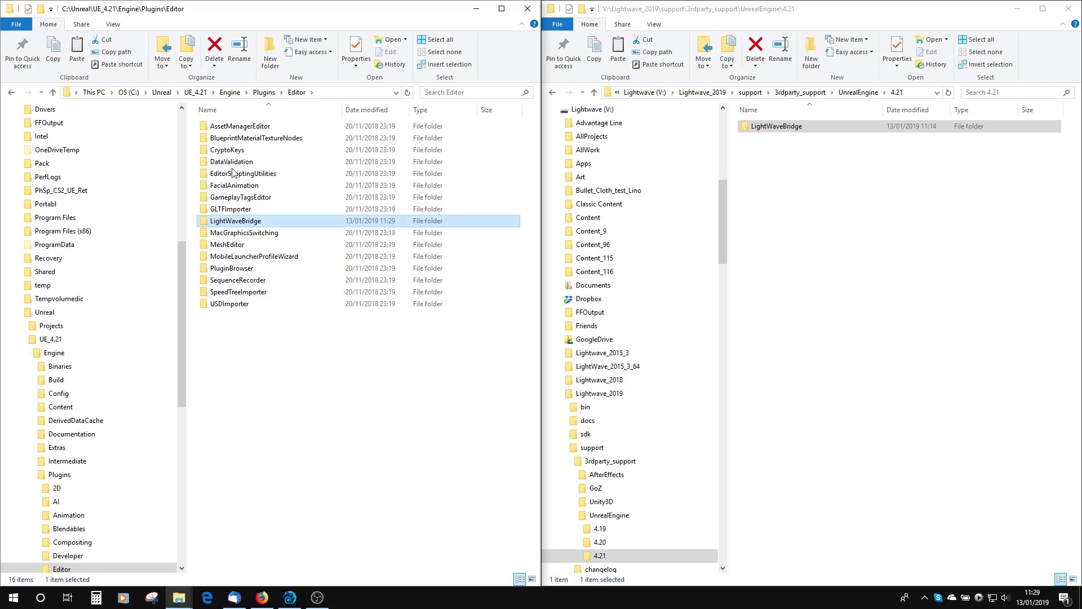
Step: Retrace the plugin's install path from the UE_4.21 folder through Engine and Plugins to Editor
mouse_move(267, 221)
click(197, 93)
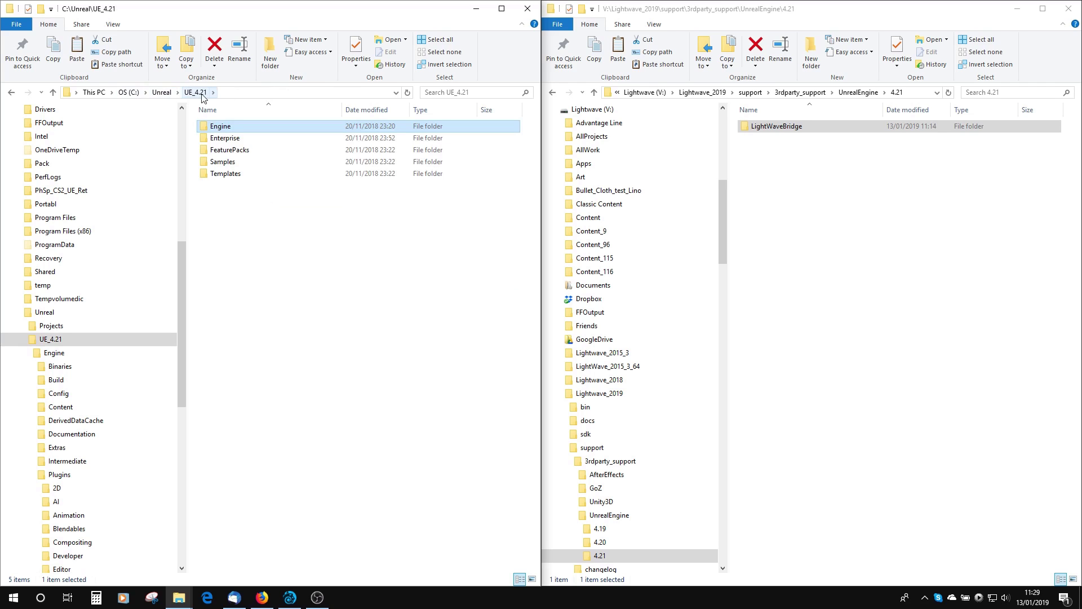
double_click(221, 129)
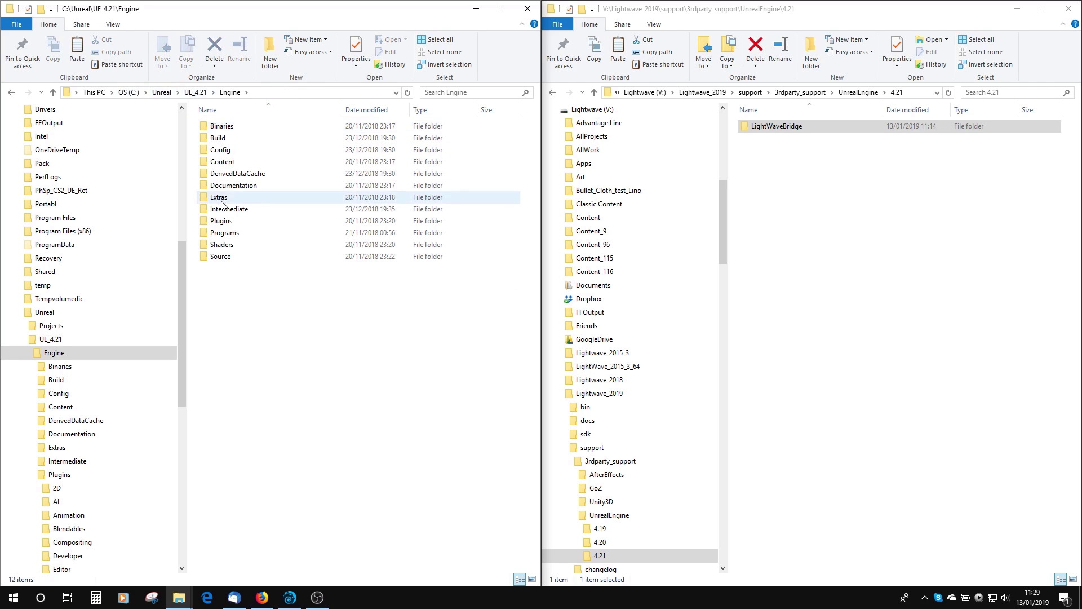
double_click(221, 222)
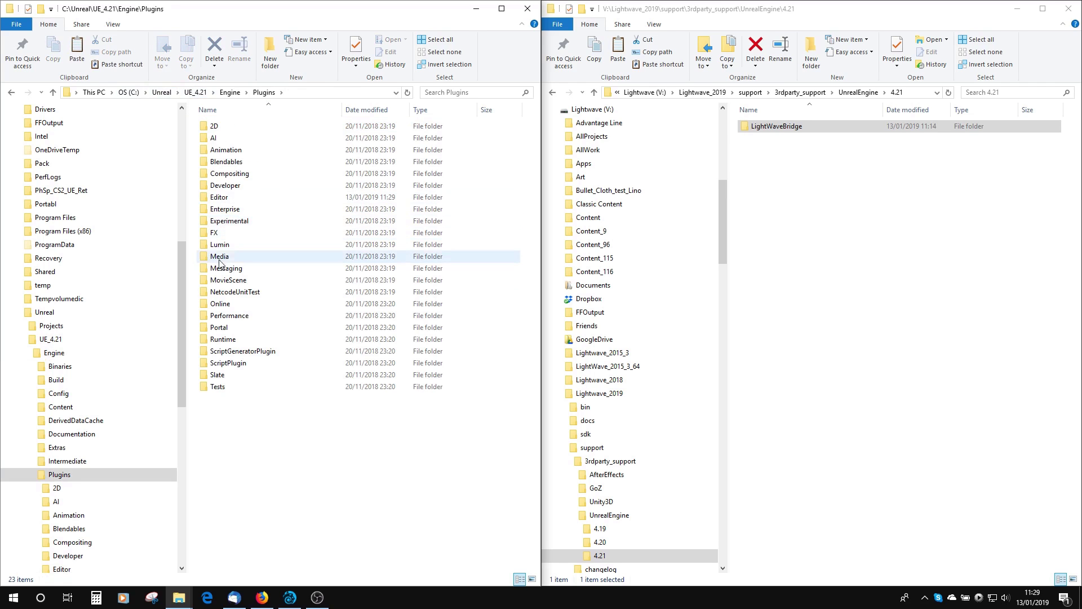
double_click(220, 197)
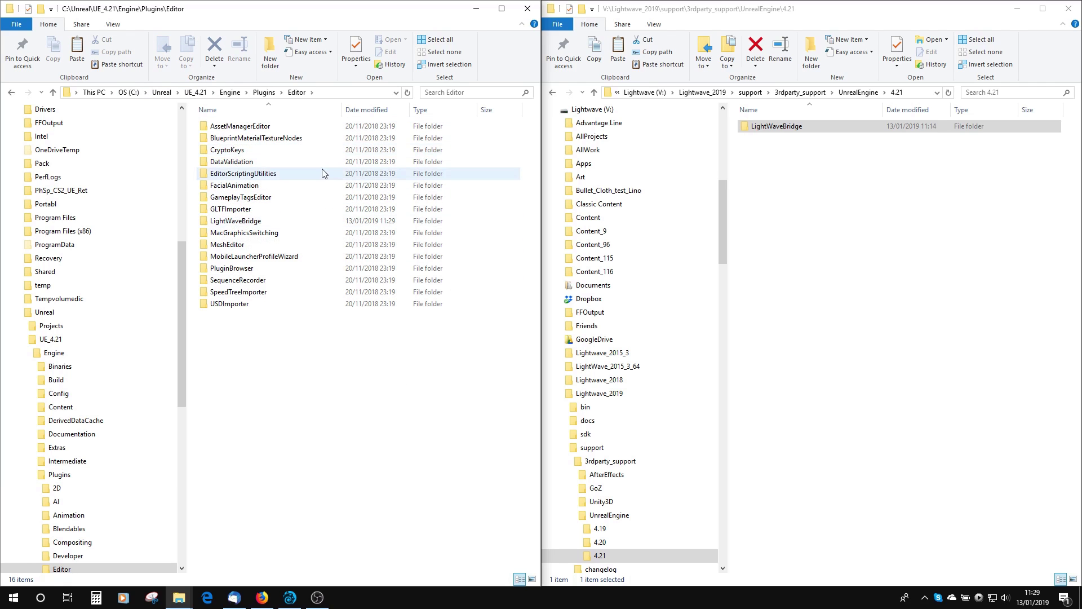
Step: Switch to the Epic Games launcher and launch Unreal Engine 4.21.1
click(924, 597)
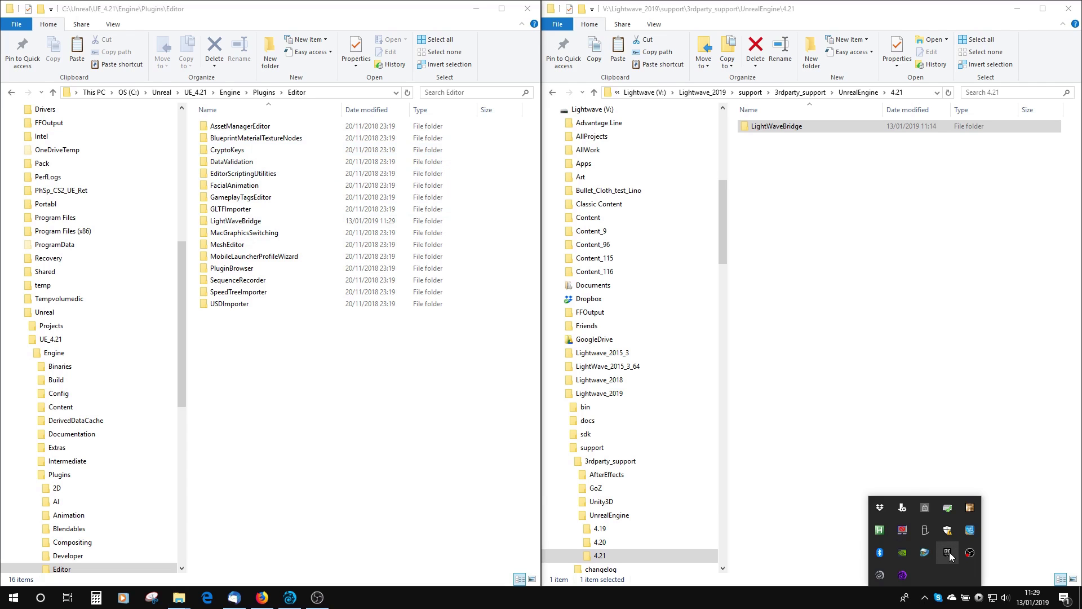
click(949, 552)
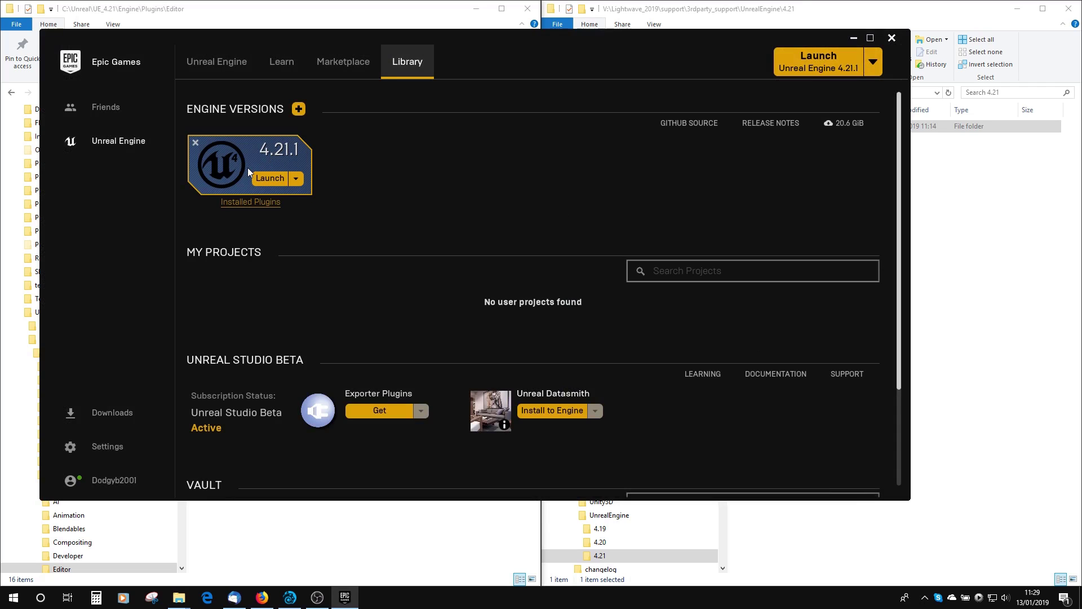
click(265, 175)
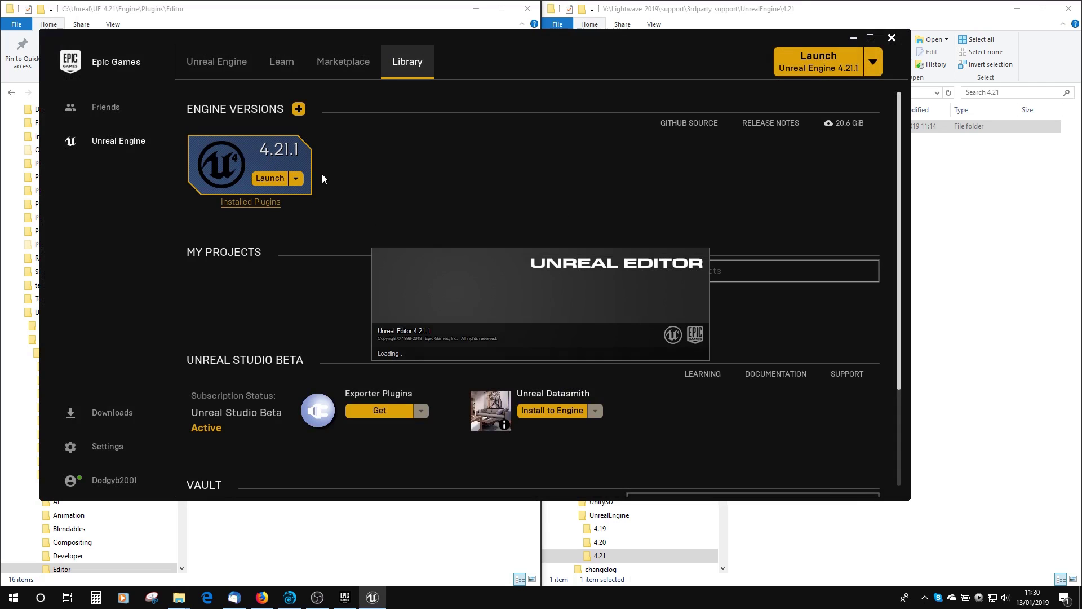
Step: Switch to LightWave Layout and remove the existing Unreal Bridge entry from the master plugins
click(290, 597)
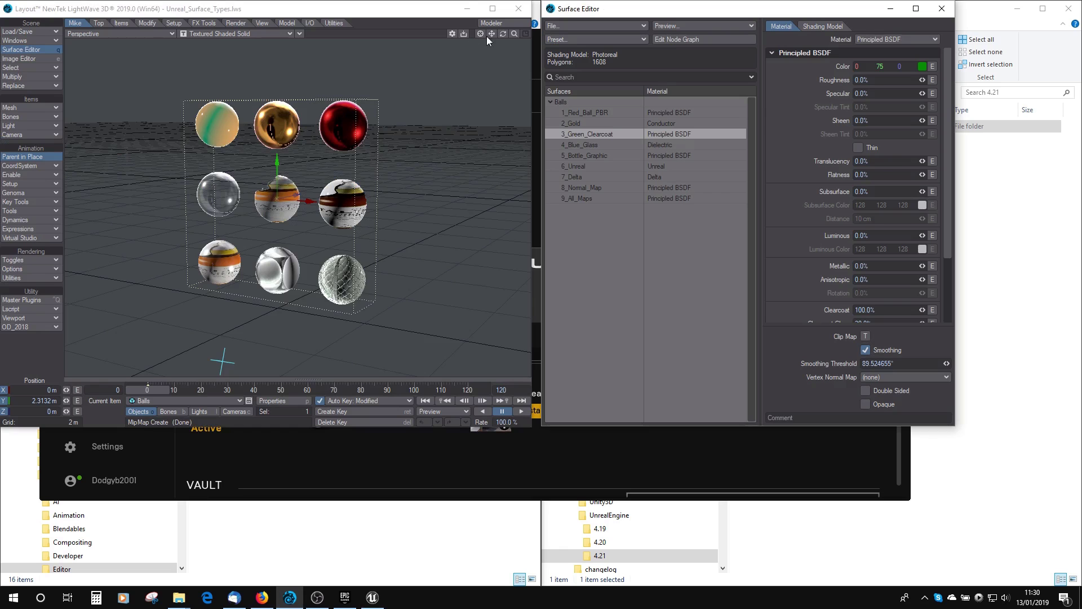
drag(502, 34, 465, 37)
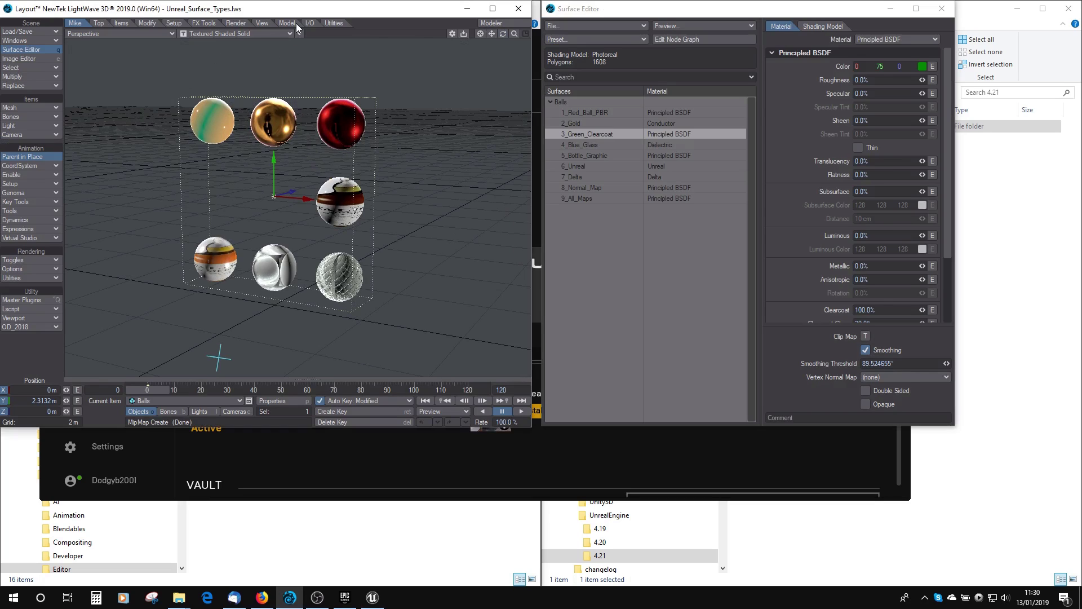
click(335, 24)
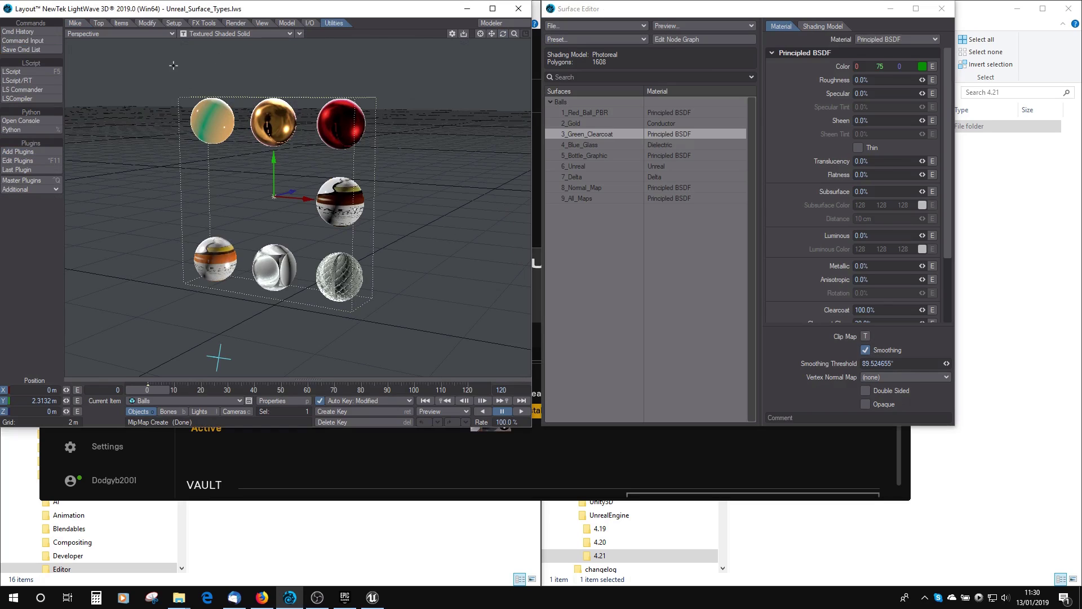
click(23, 181)
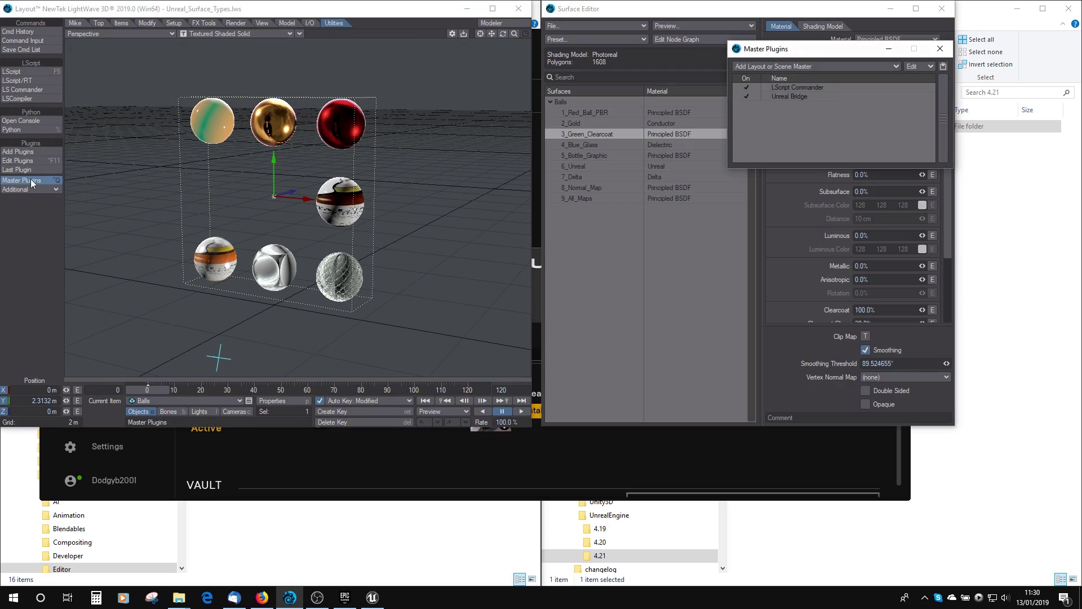
click(770, 96)
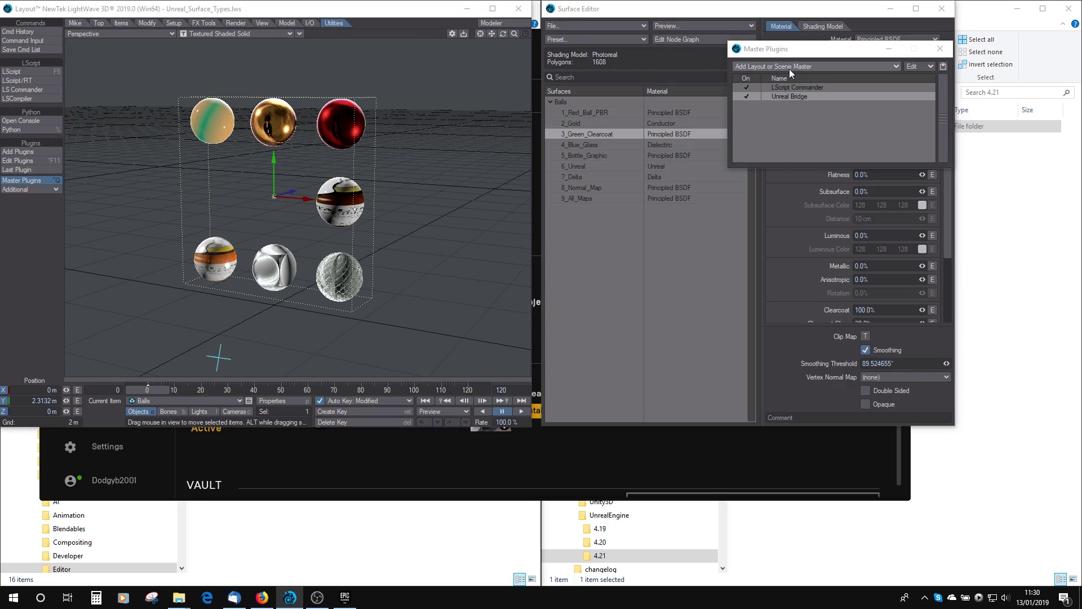
right_click(787, 93)
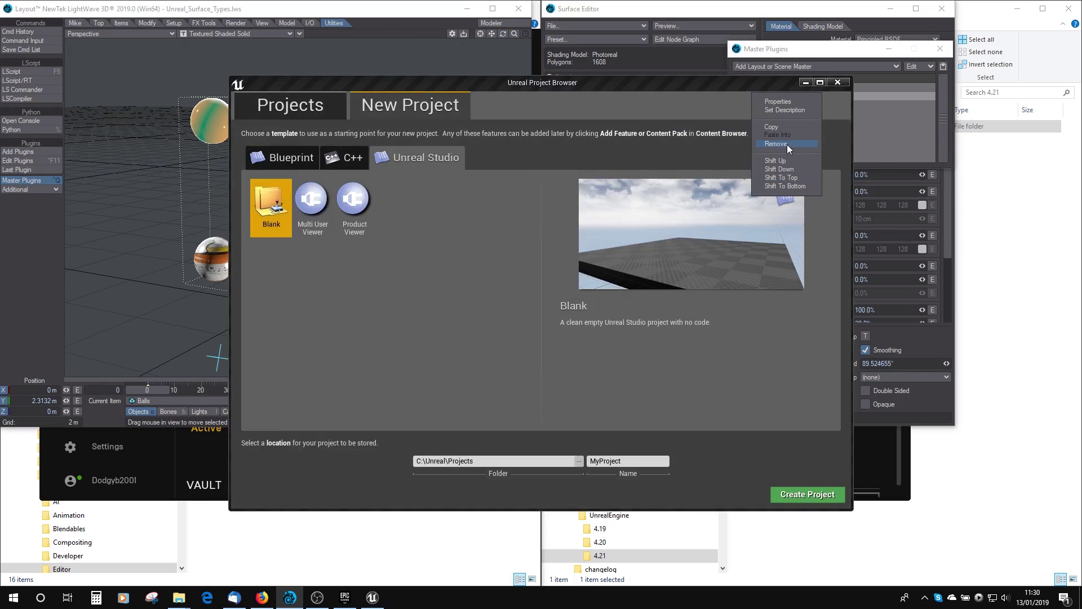
click(787, 145)
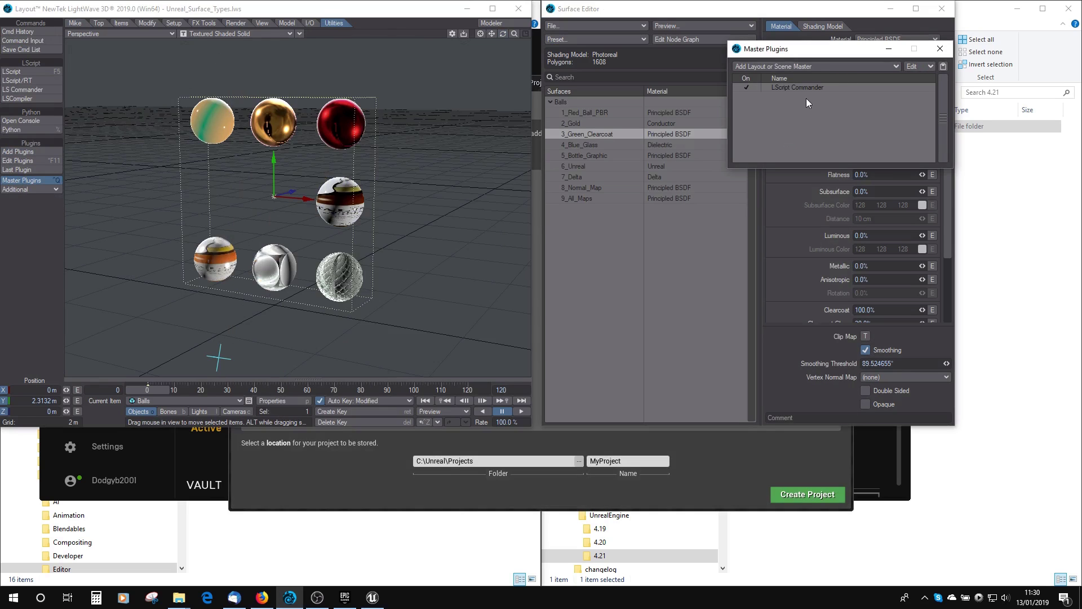
Step: Find the Unreal Bridge master plugin by searching for "unreal", add it to the scene, and open its properties window
click(788, 67)
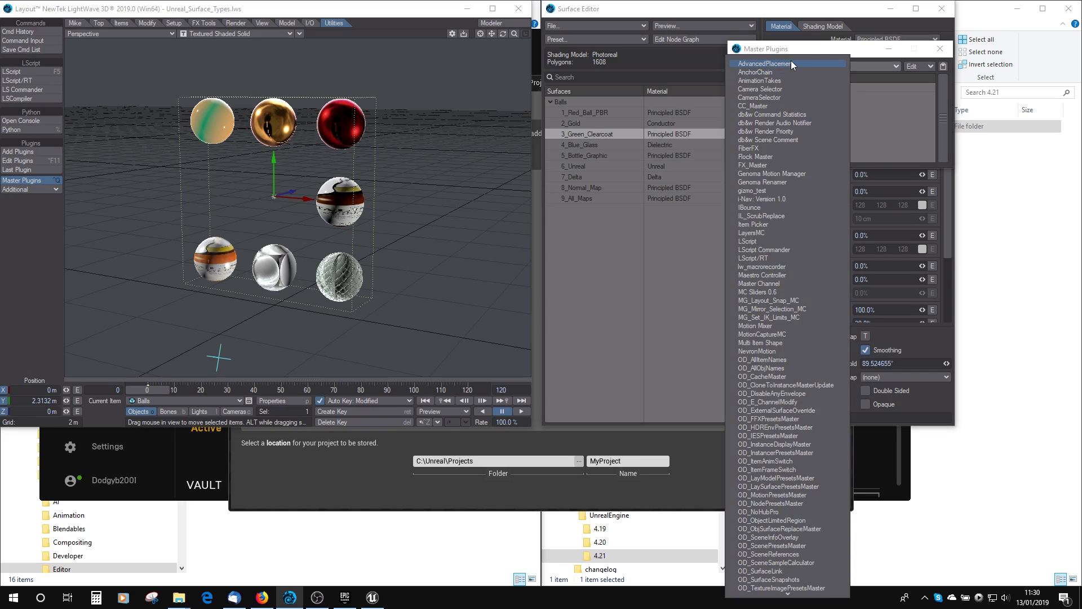
text(urea)
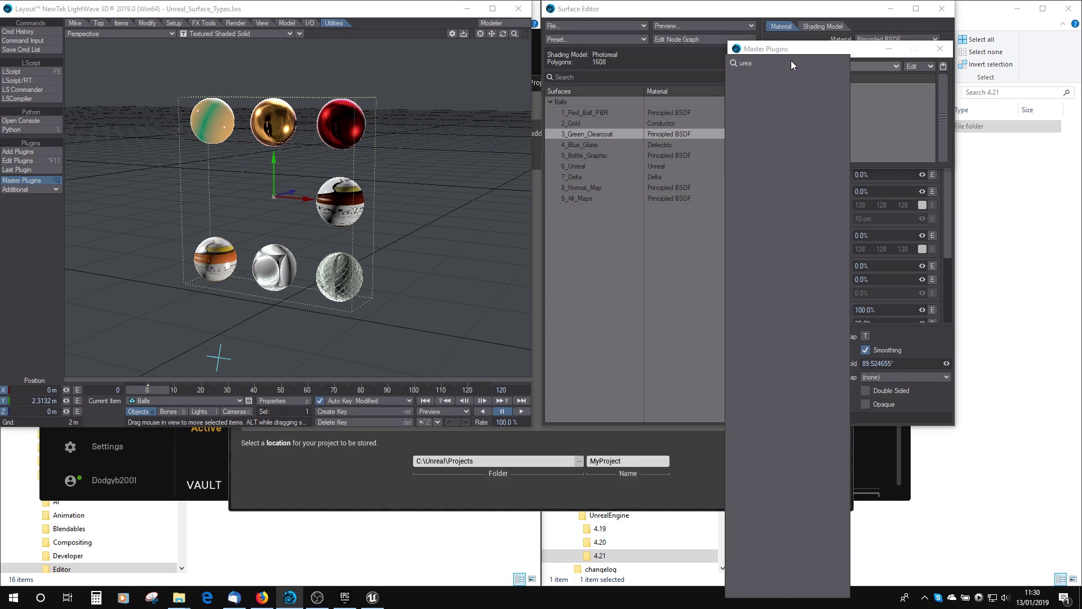
text(l)
key(BackSpace)
key(BackSpace)
key(BackSpace)
key(BackSpace)
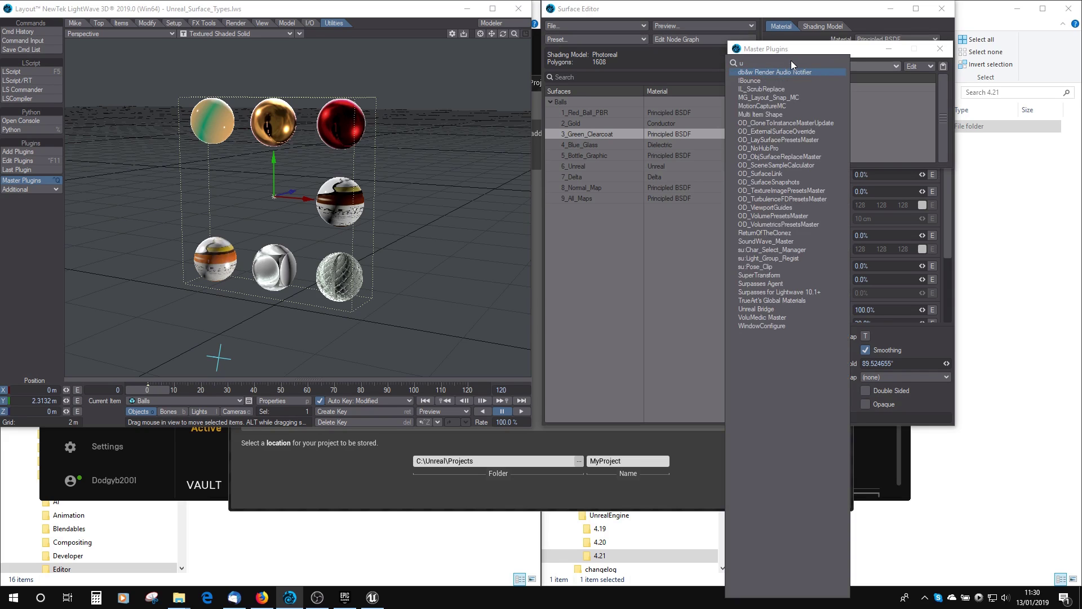
text(nreal)
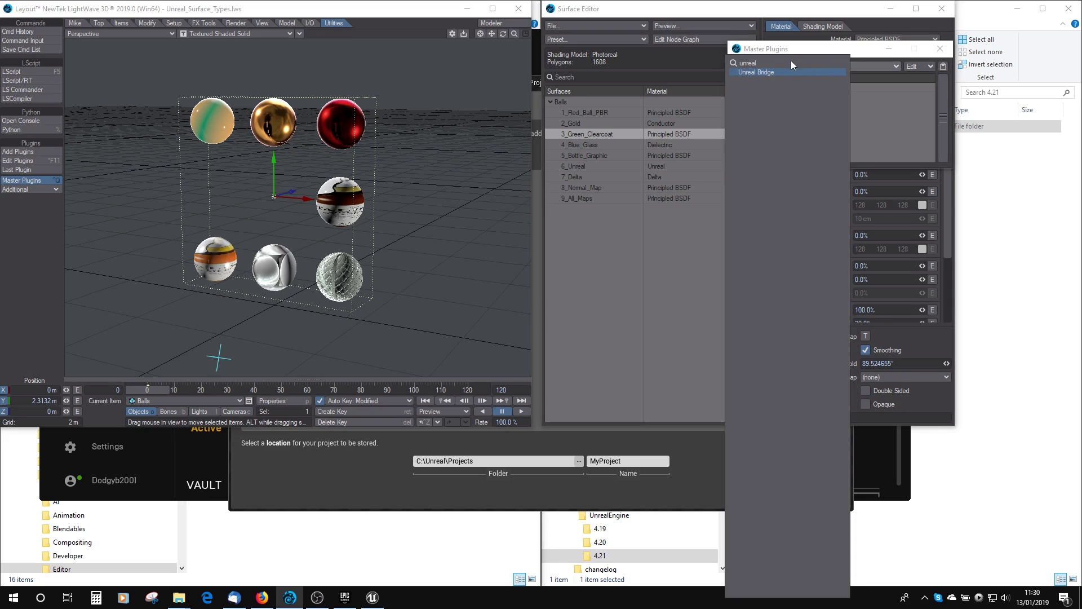
click(760, 72)
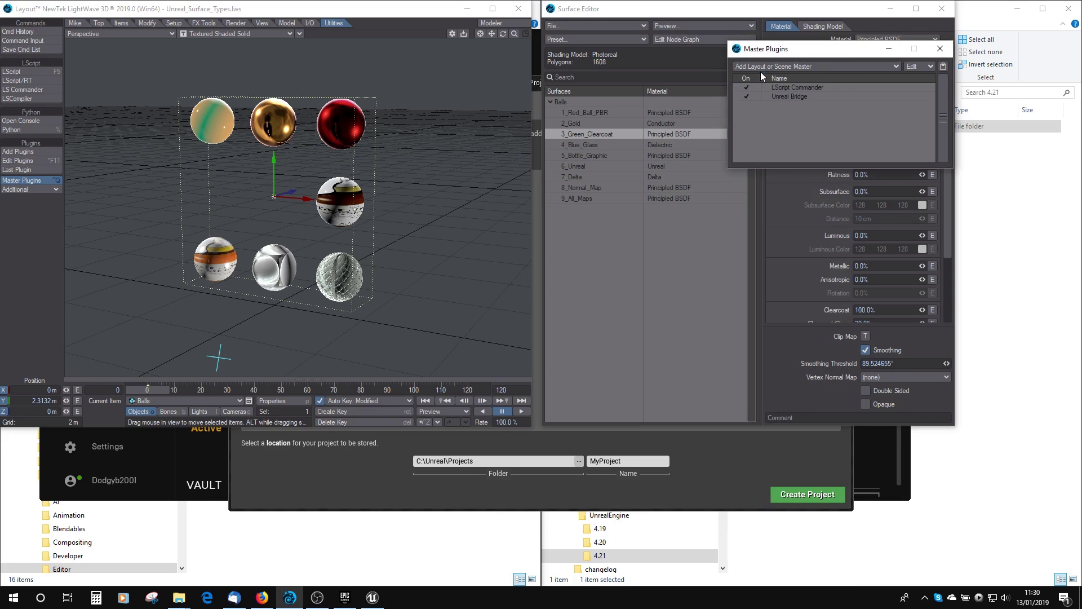
double_click(790, 97)
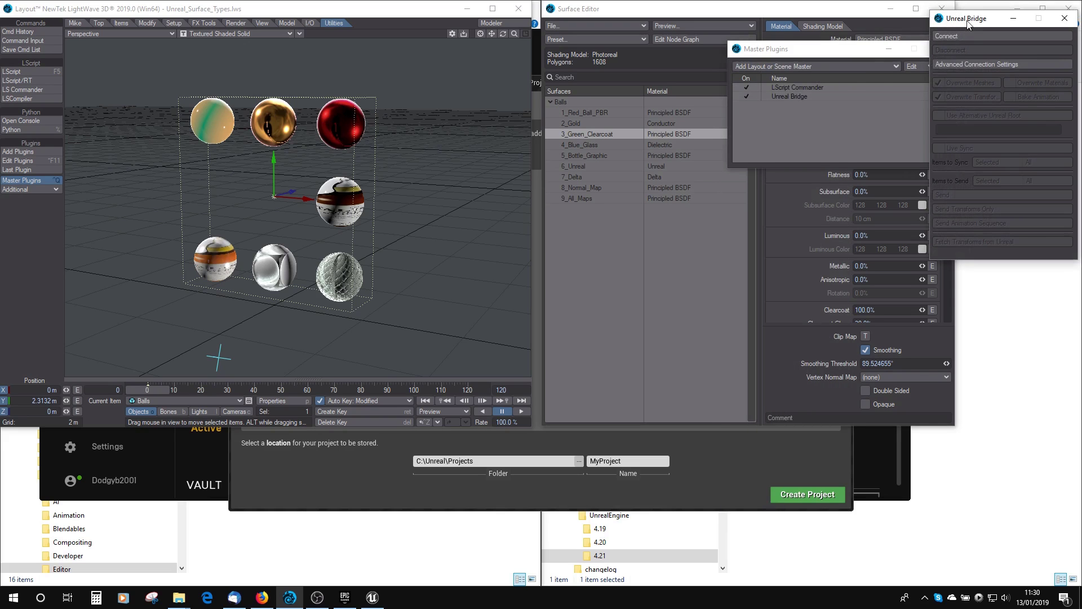
drag(987, 18, 619, 60)
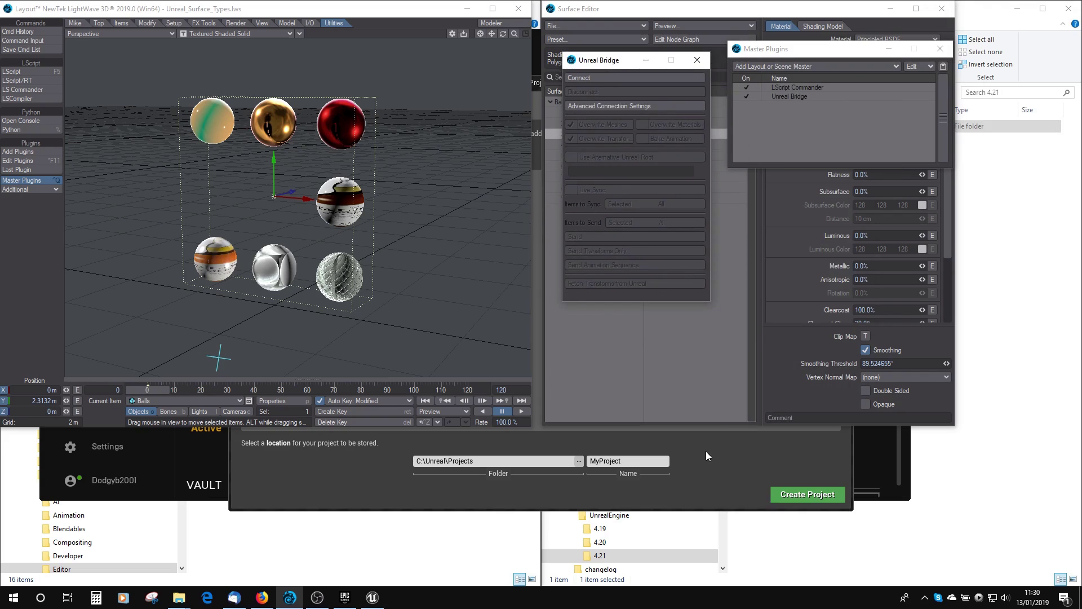
Step: Switch to the Unreal Project Browser and create a Blank Unreal Studio project named Test in C:\Unreal\Projects
click(706, 451)
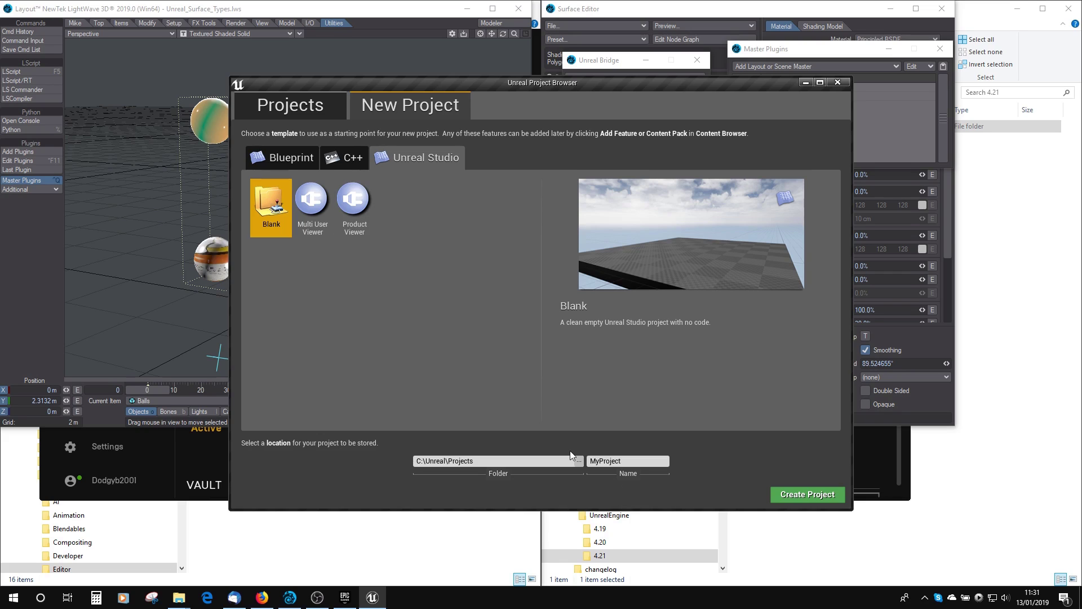
double_click(636, 464)
text(Test)
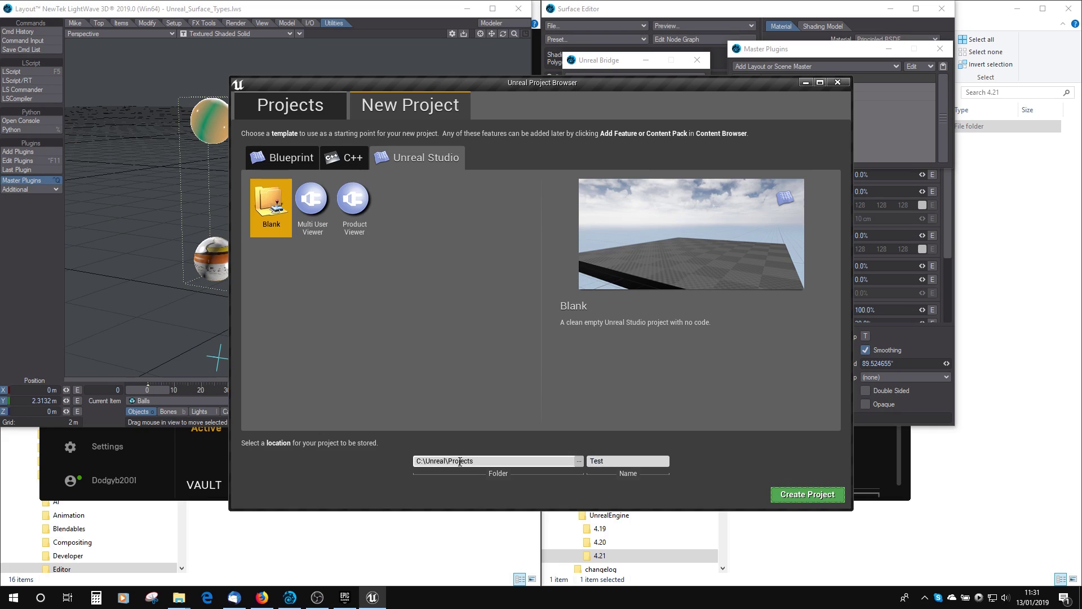
click(798, 500)
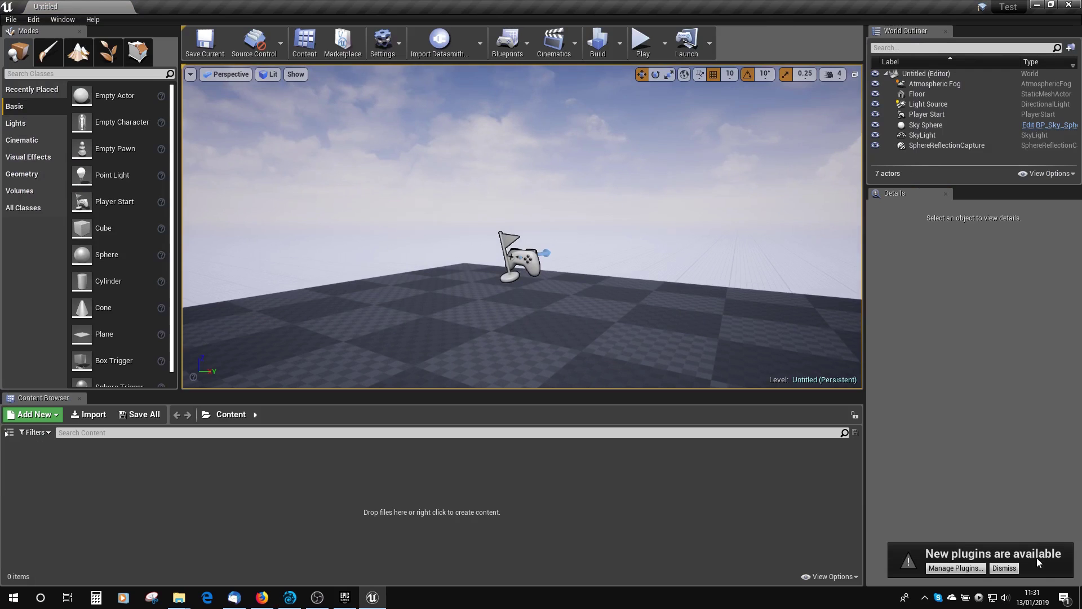
Step: Enable the newly installed LightWave Bridge plugin and restart the Unreal Editor, closing the plugin manager when it reopens
click(957, 568)
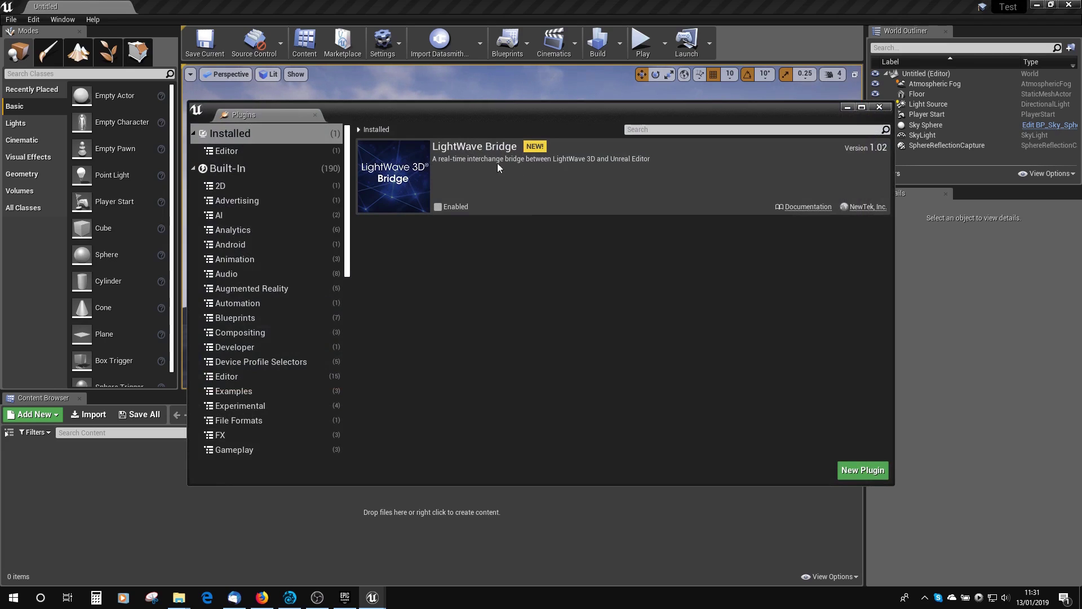
click(438, 207)
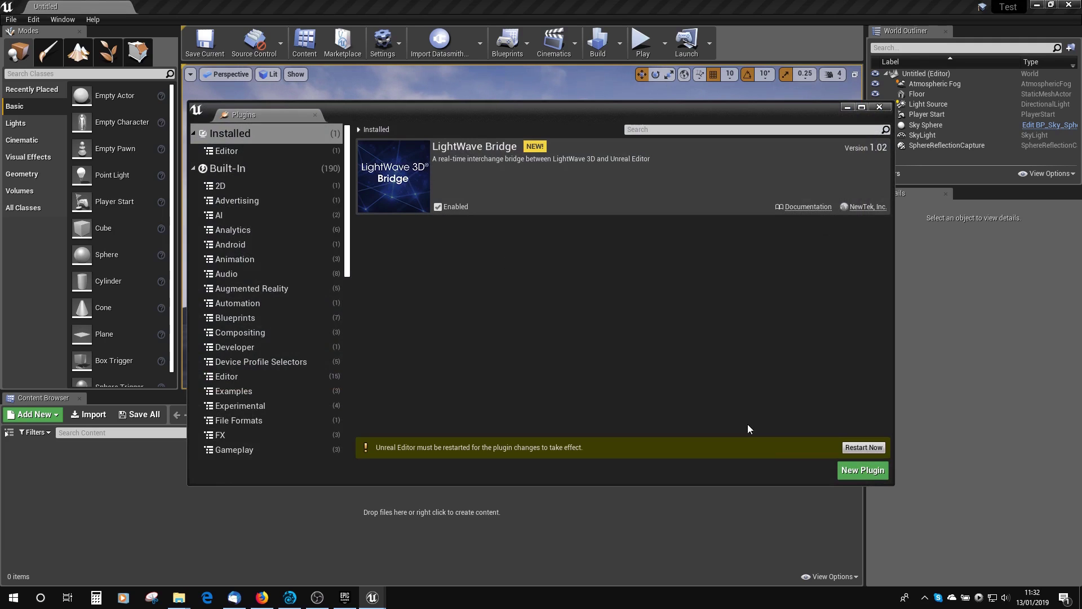
click(863, 448)
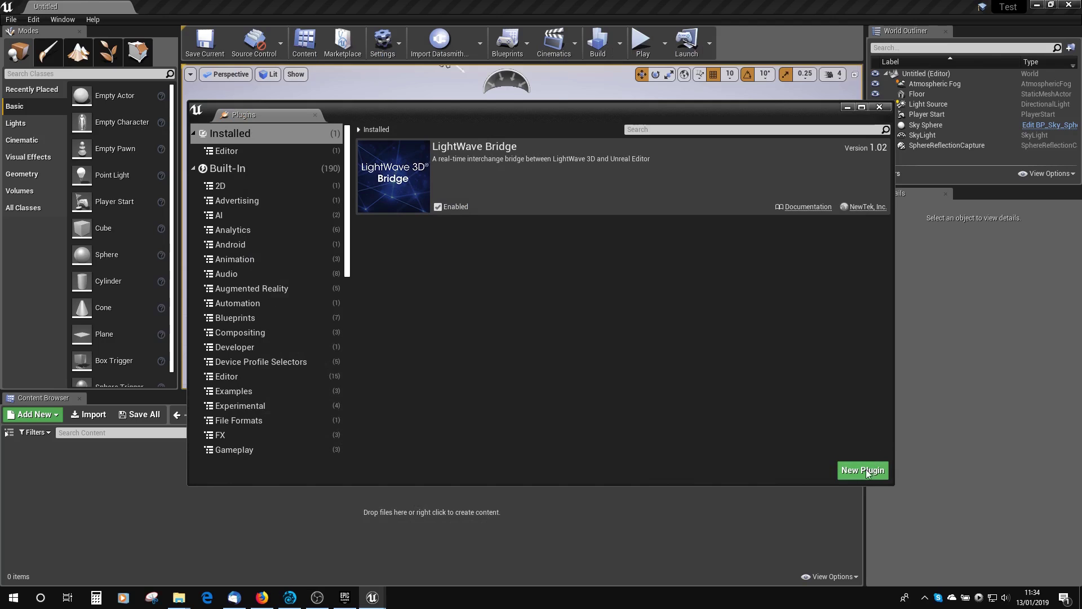
click(879, 106)
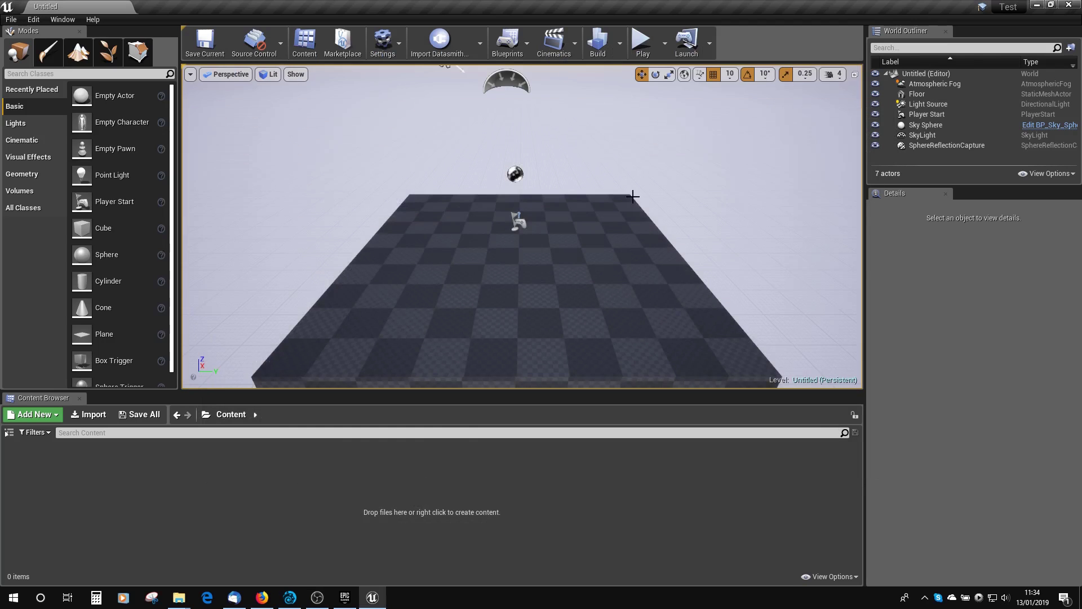
Step: Switch to LightWave Layout and connect Unreal Bridge to the running Unreal Editor
right_drag(646, 275, 645, 274)
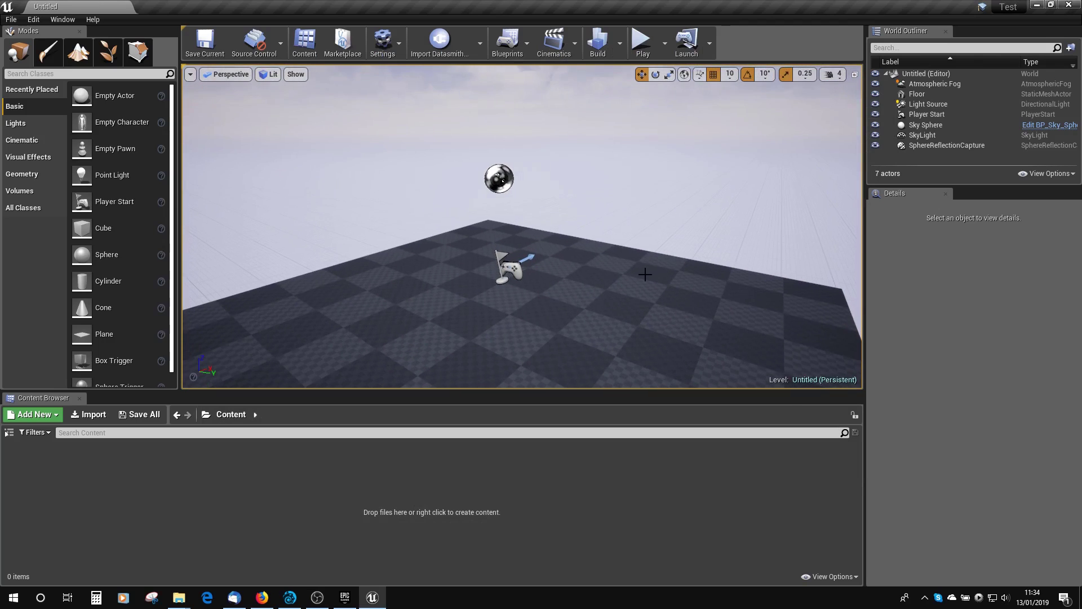
click(290, 597)
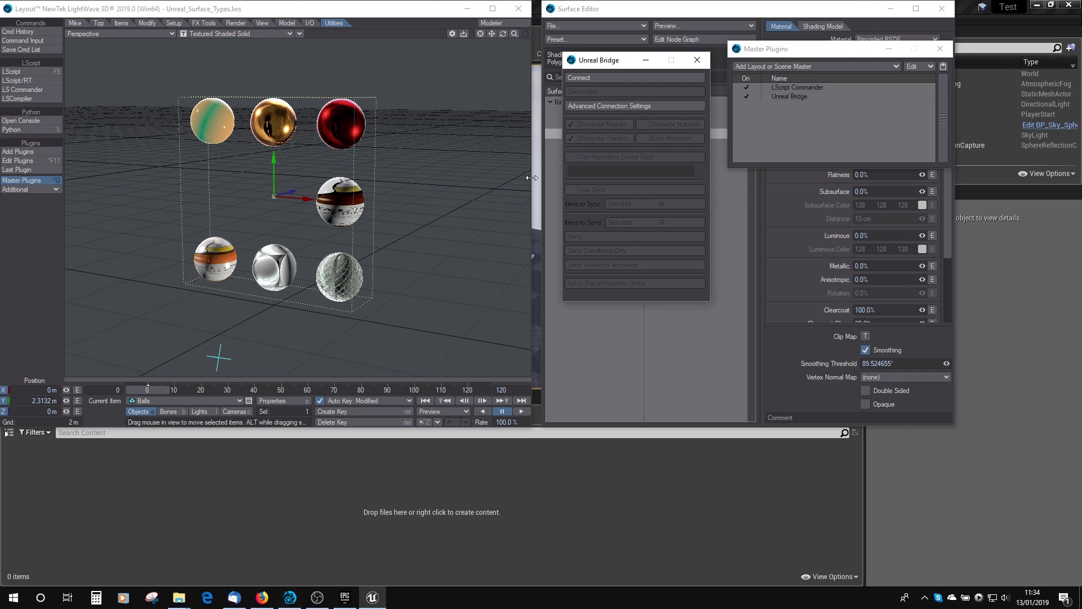
click(602, 77)
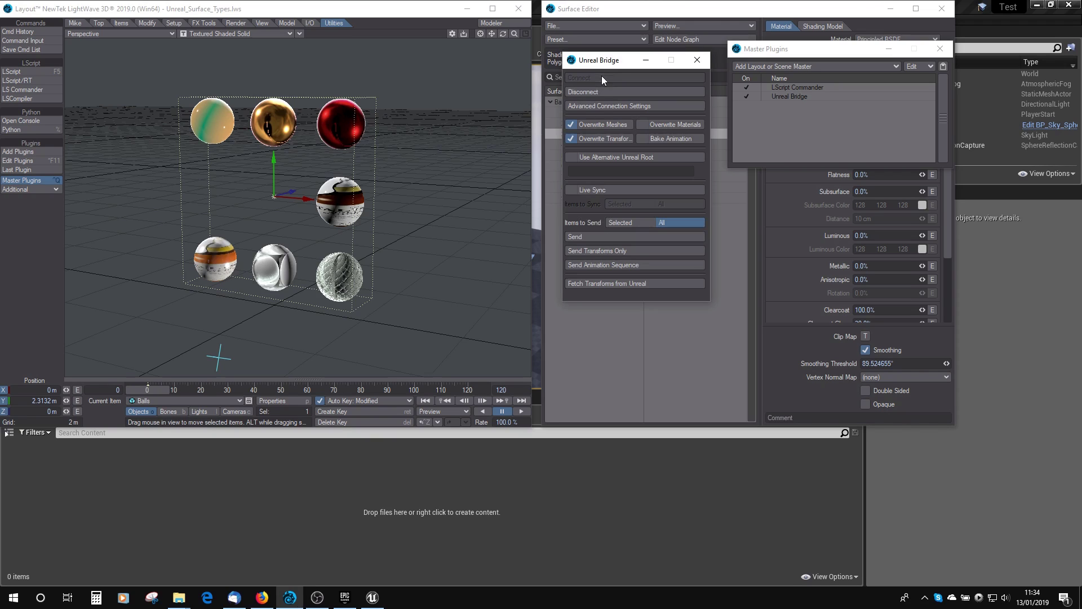
Step: Open the bridge's advanced connection settings, review the Unreal IP address and available instances, and accept them
click(607, 107)
drag(956, 19, 698, 49)
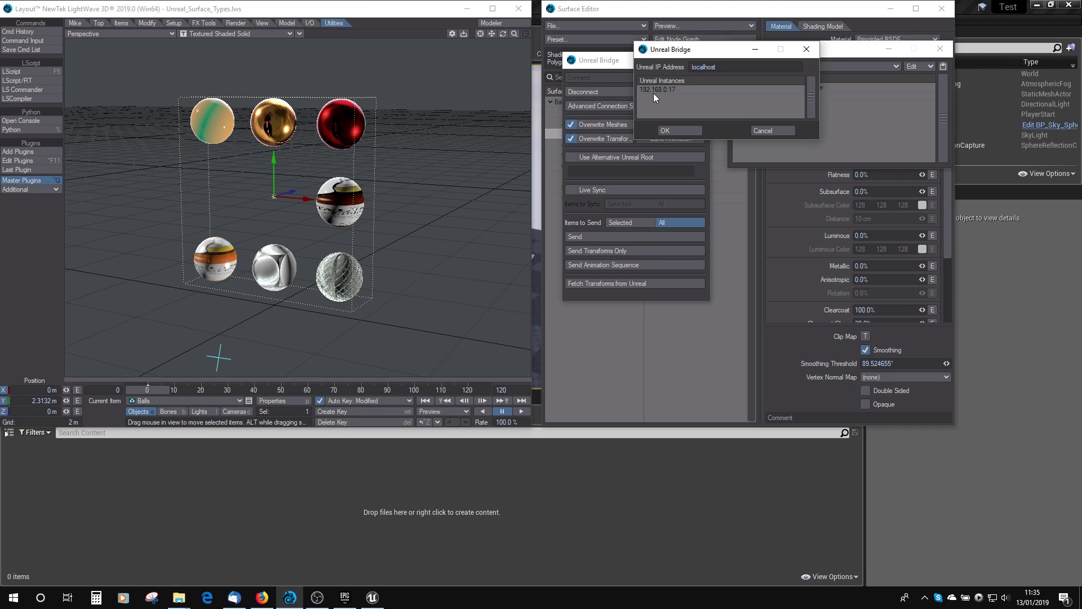
click(683, 131)
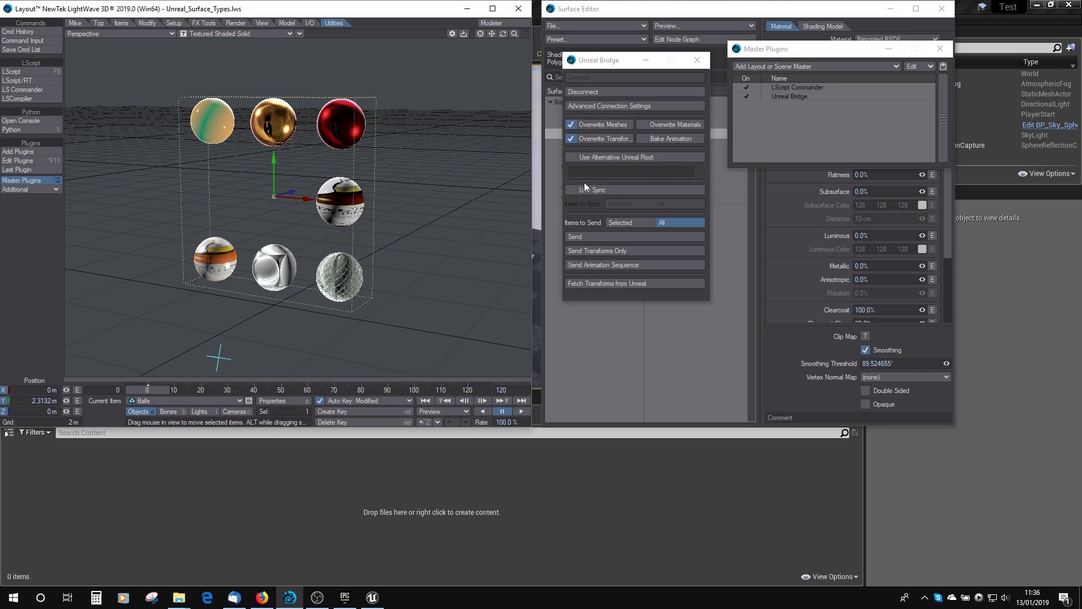
Step: Leave Live Sync off, enable Overwrite Materials, and send all scene items to Unreal through the bridge
click(588, 192)
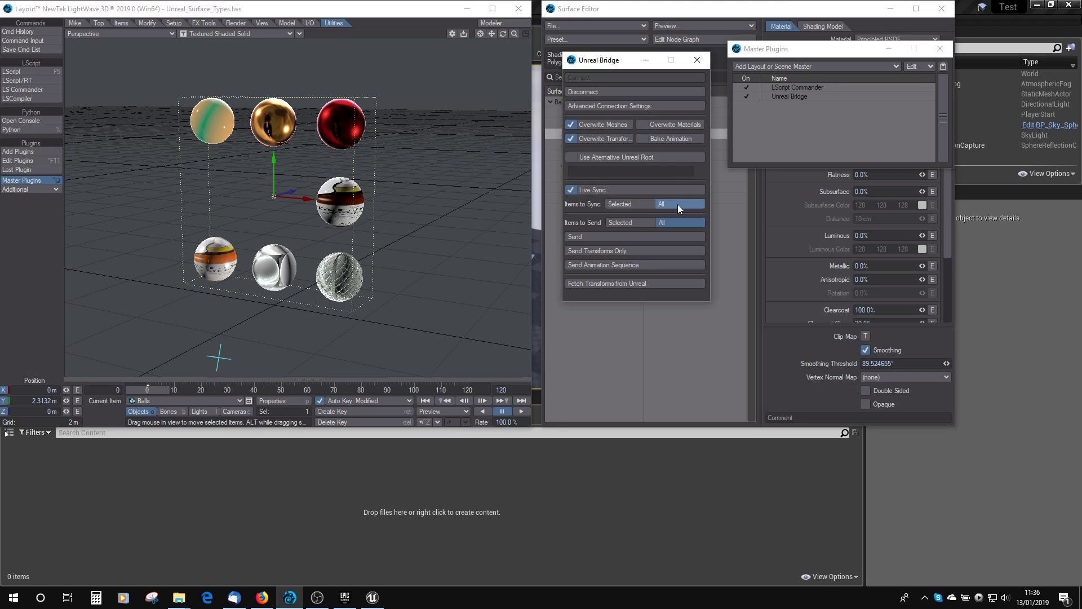
click(592, 192)
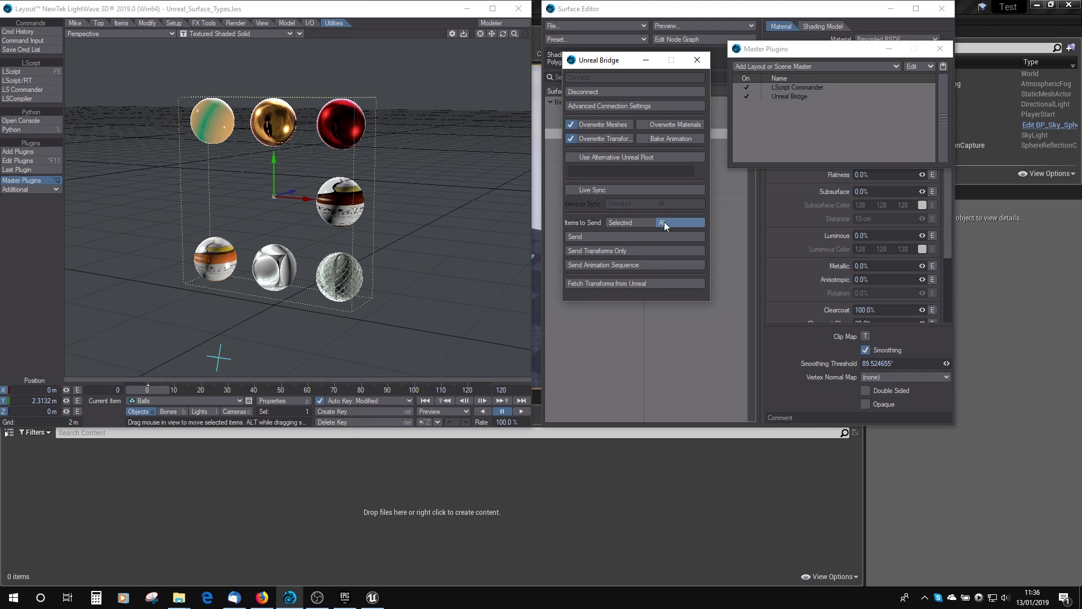
click(705, 235)
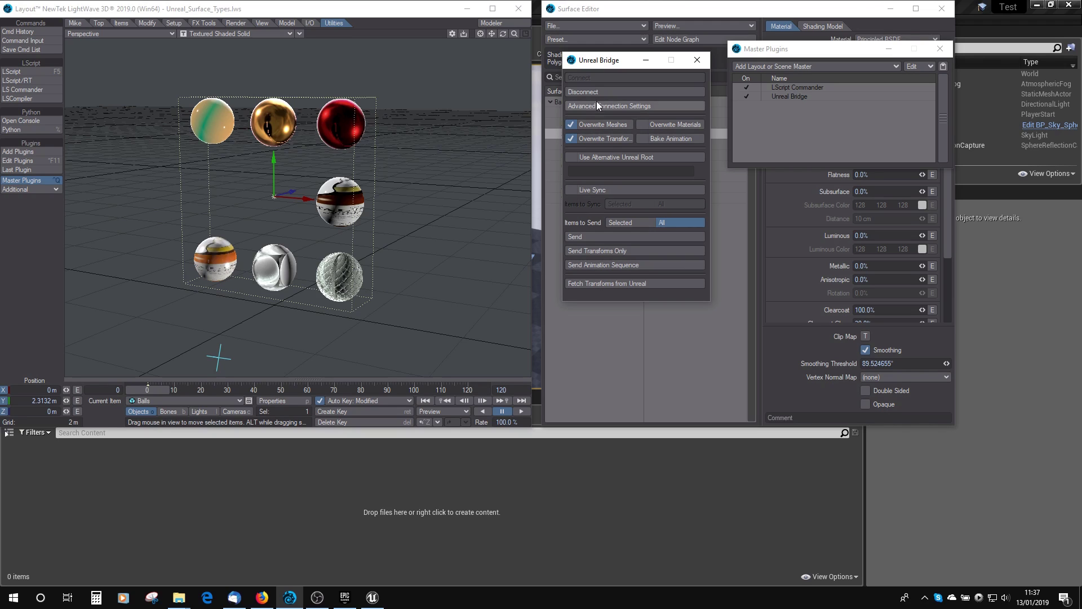
click(642, 125)
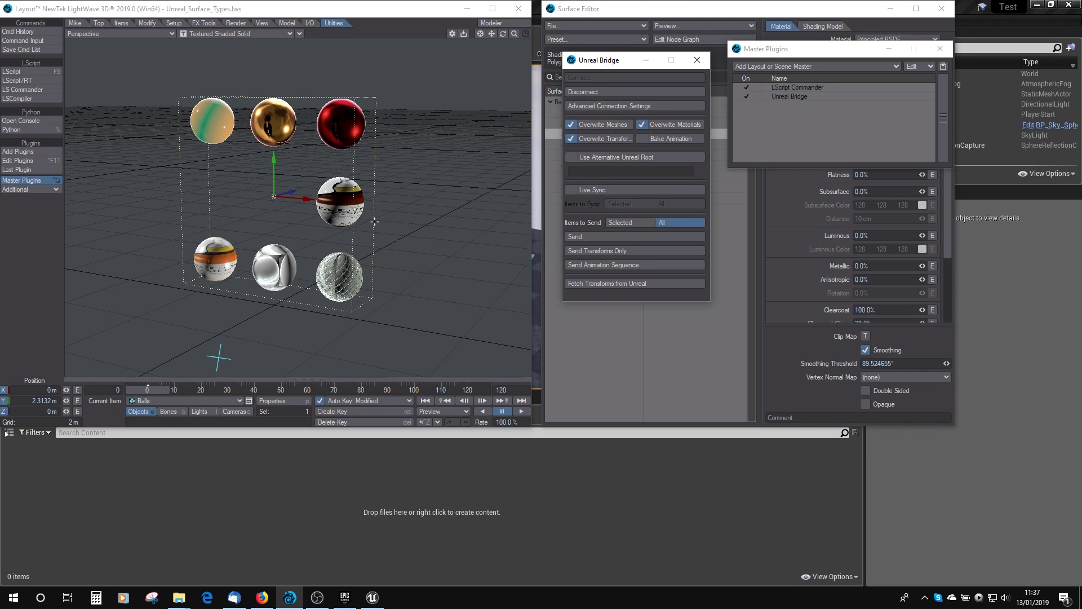
Step: Switch to the Unreal Editor and examine the imported Textures folder and the Materials folder inside Balls
click(540, 495)
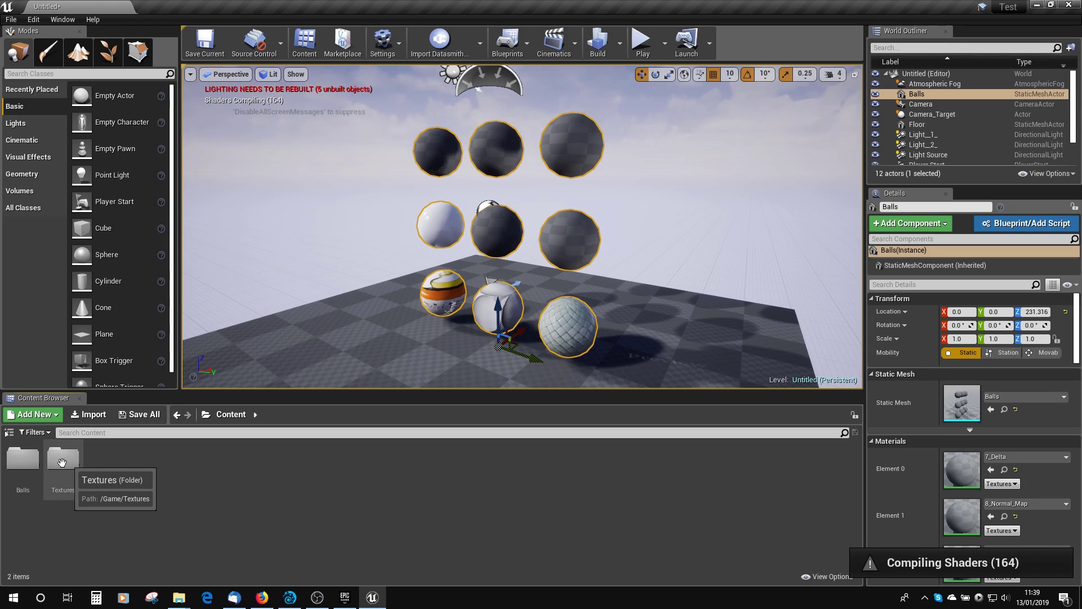
double_click(65, 463)
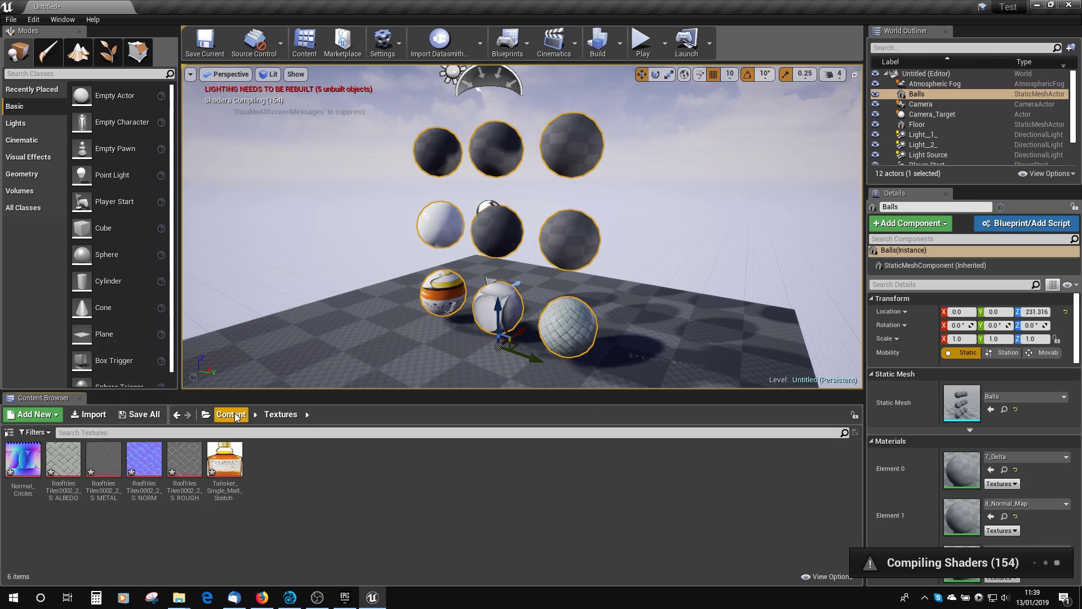
click(236, 415)
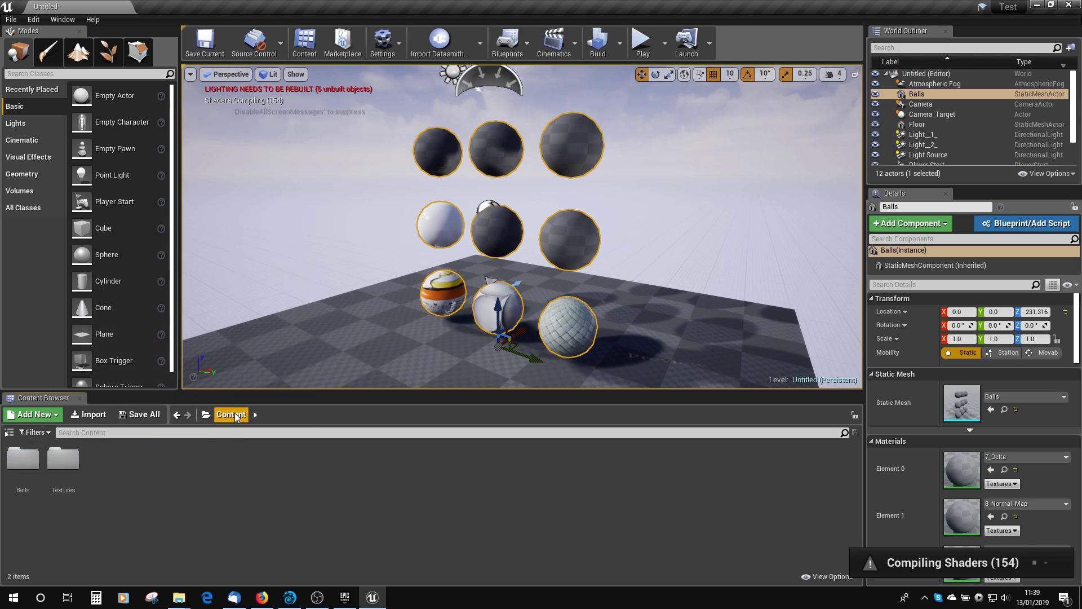
double_click(23, 467)
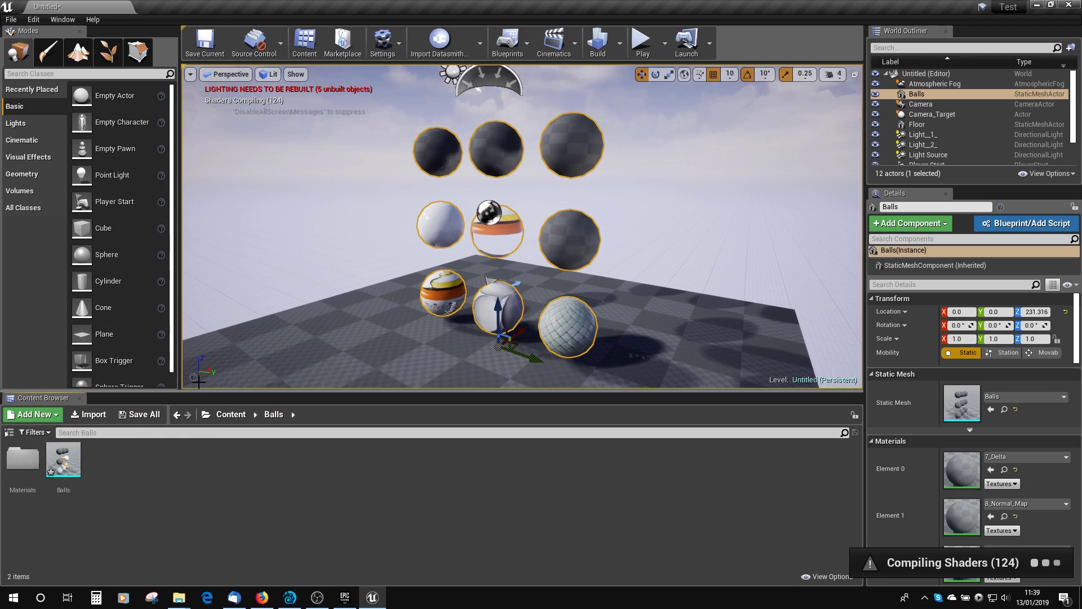
double_click(22, 457)
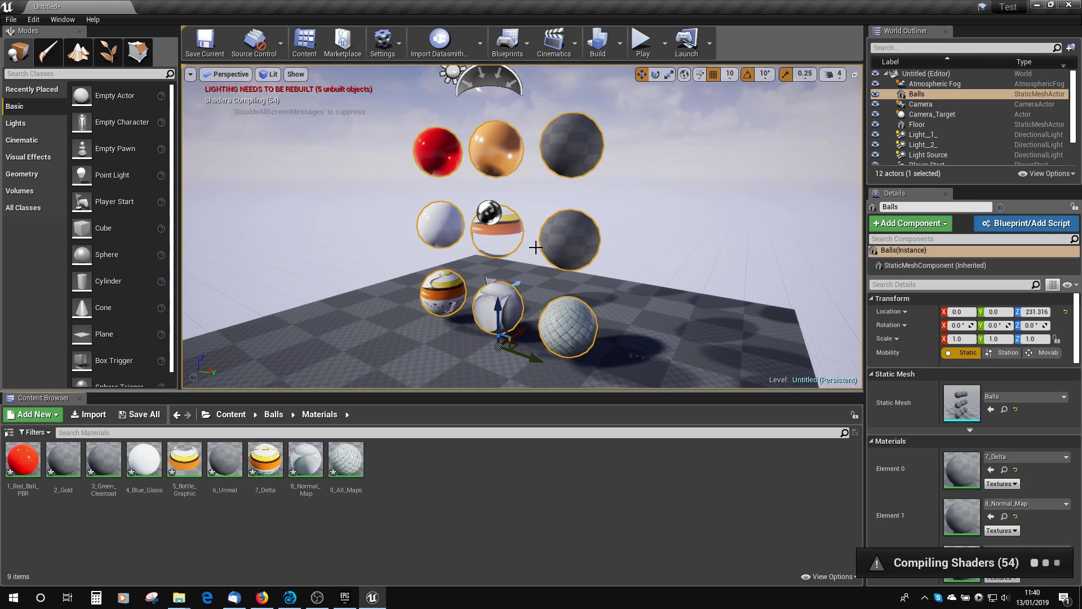
Step: Check the Use Less CPU when in Background option in the editor's Performance preferences and close the preferences
click(33, 19)
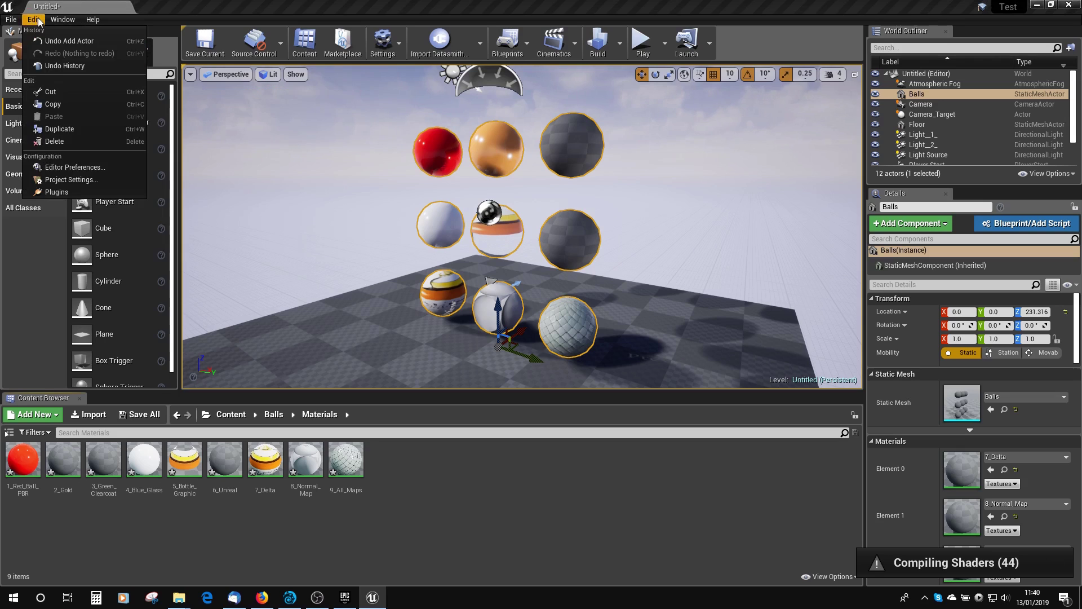
click(60, 168)
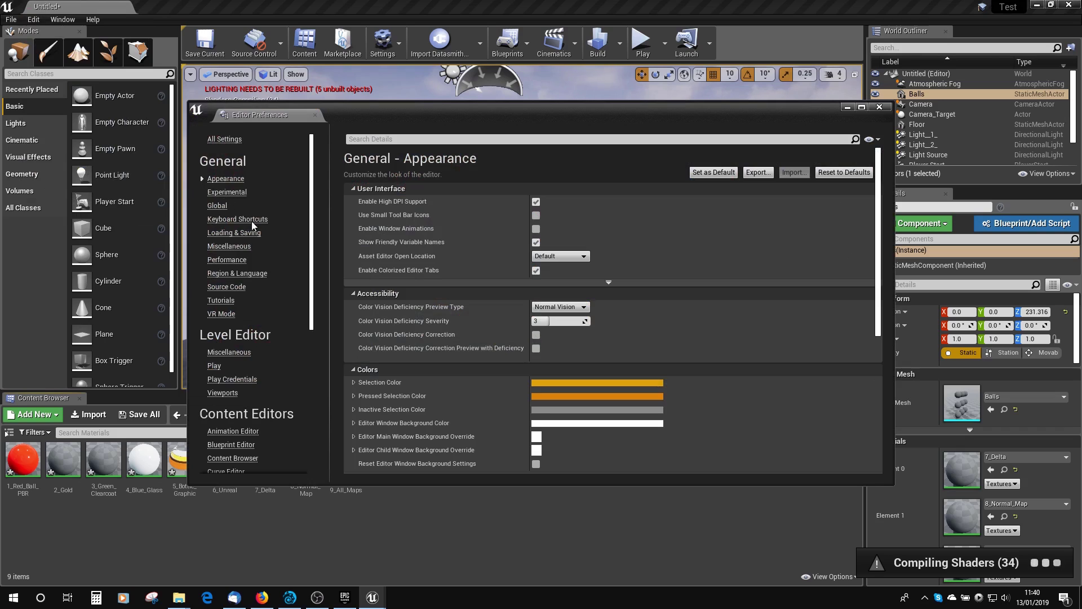
click(268, 257)
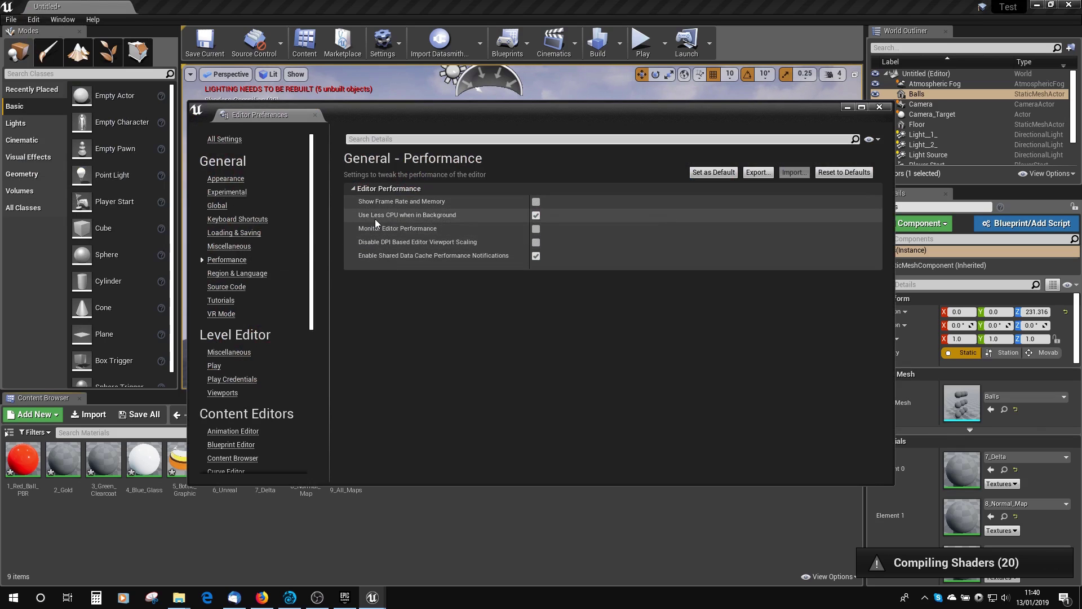
click(533, 218)
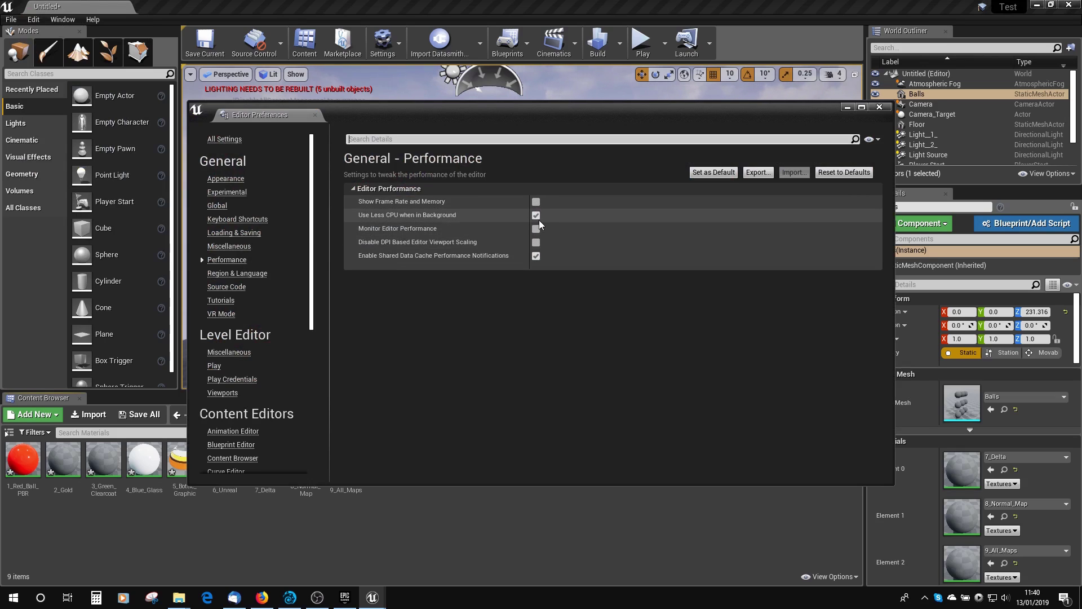
click(880, 107)
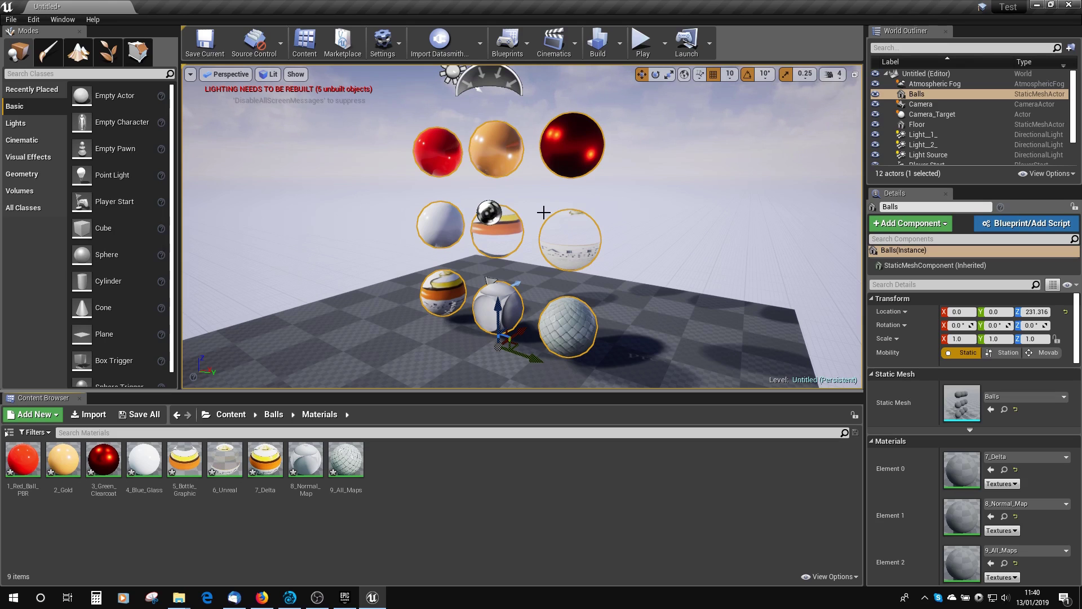
Step: View the sent scene in Unreal, switch to LightWave Layout, and select its two lights in turn for comparison
right_drag(608, 209, 615, 216)
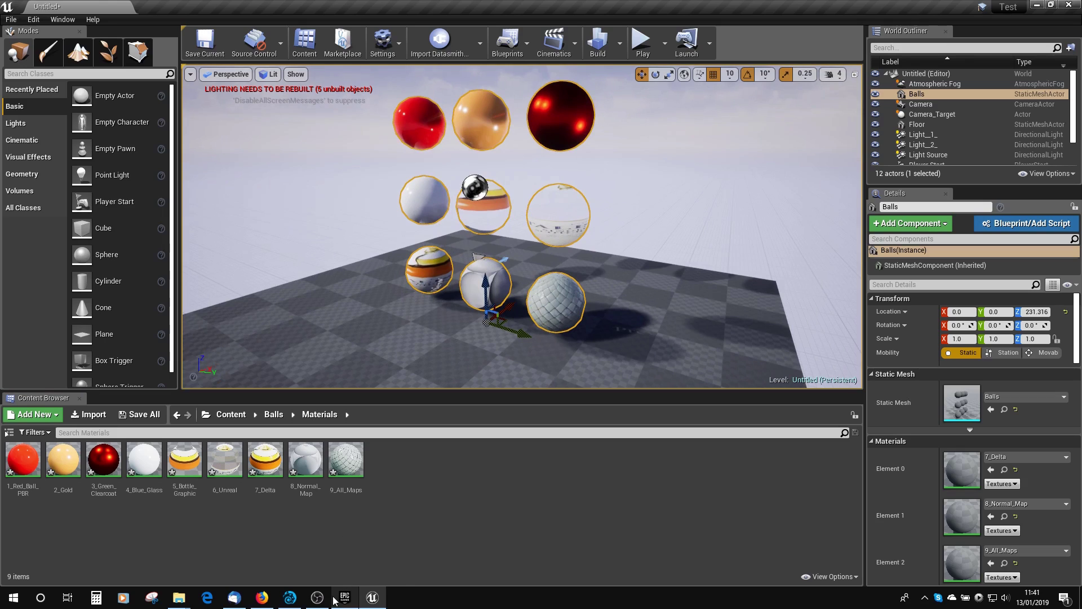
mouse_move(350, 602)
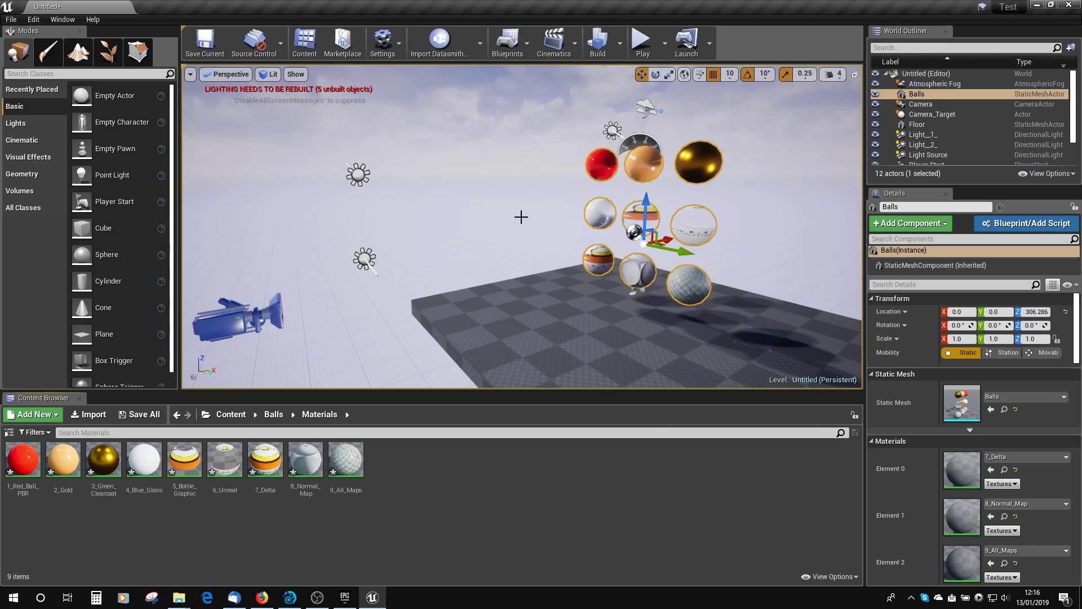
middle_drag(524, 217, 665, 209)
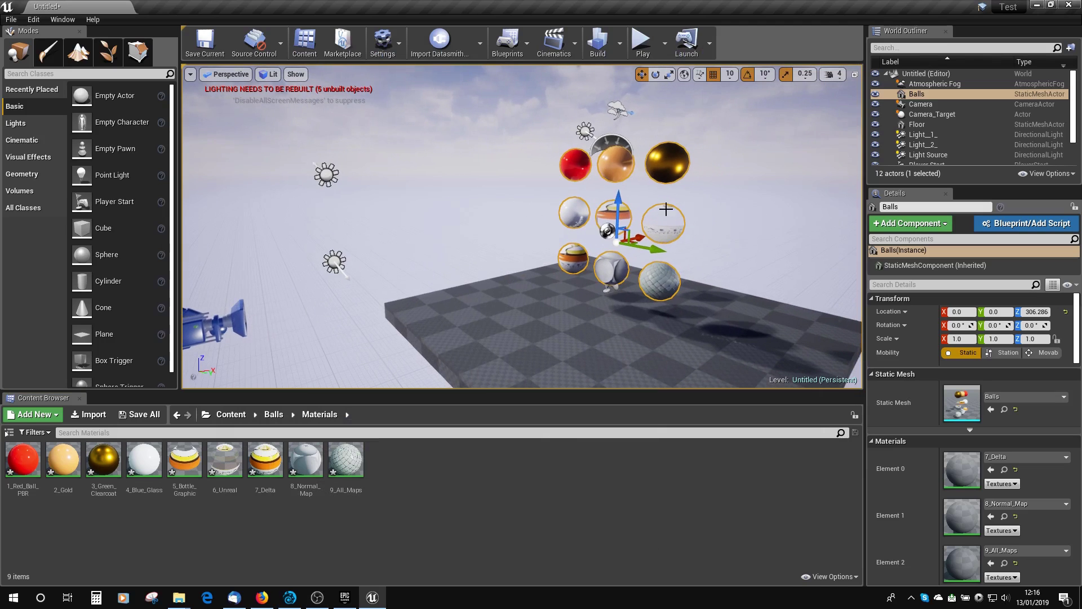
middle_drag(475, 208, 411, 211)
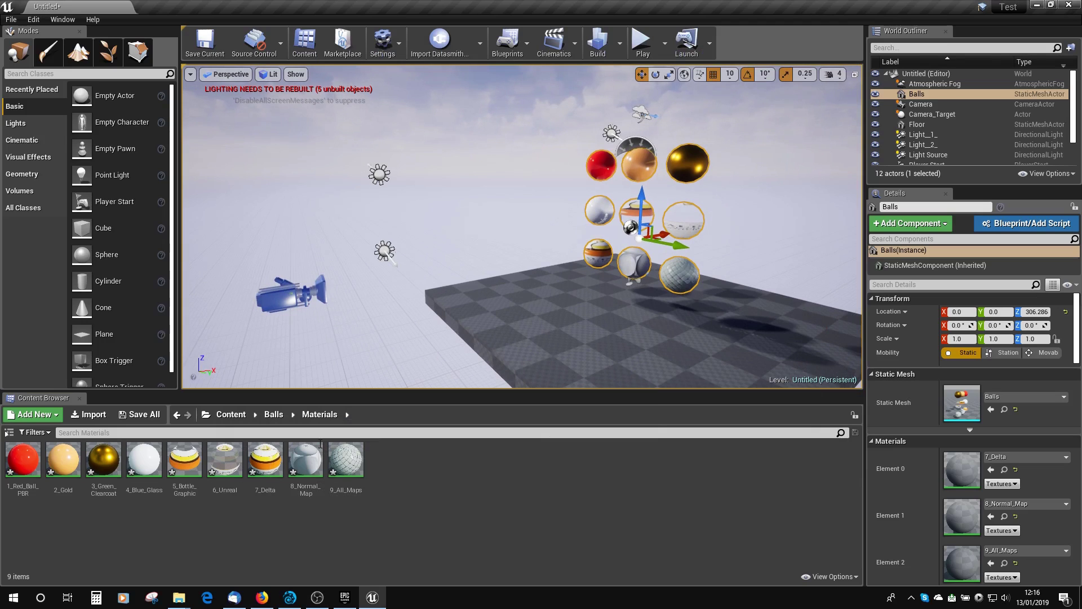
mouse_move(290, 601)
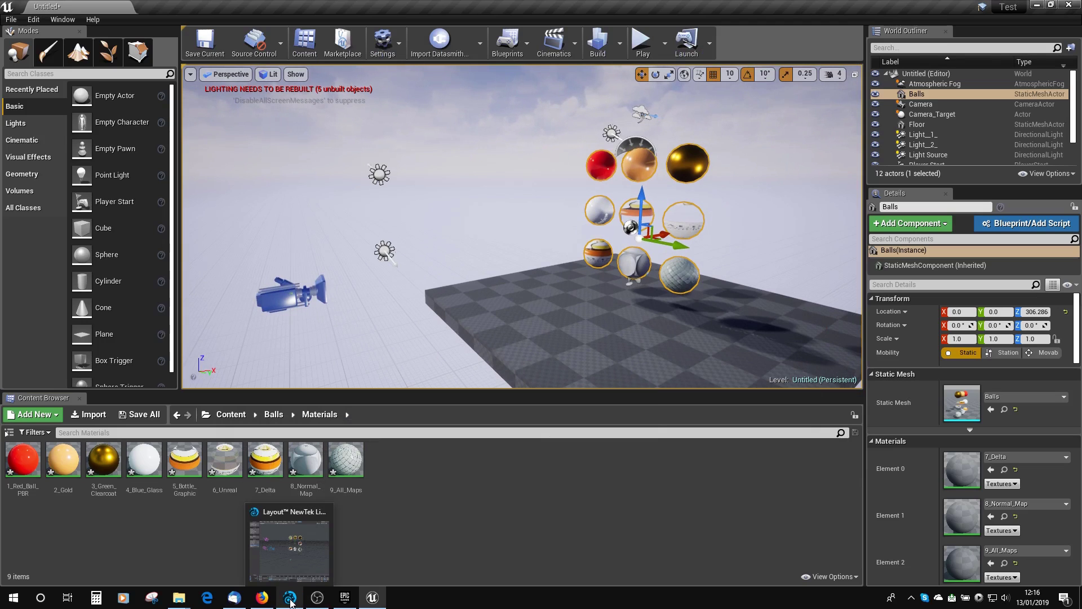
click(290, 601)
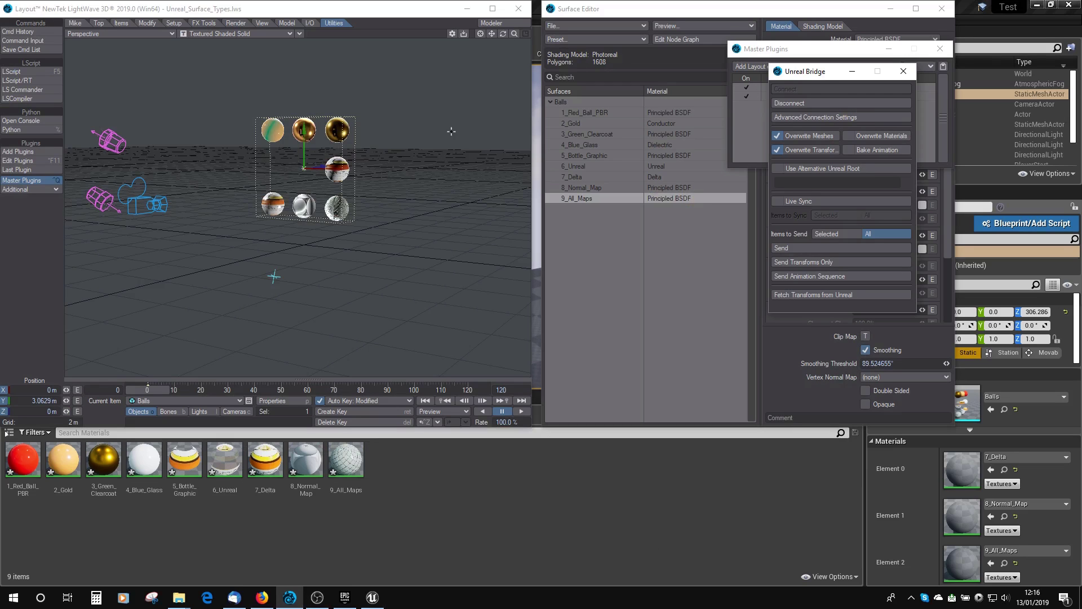
drag(503, 34, 424, 92)
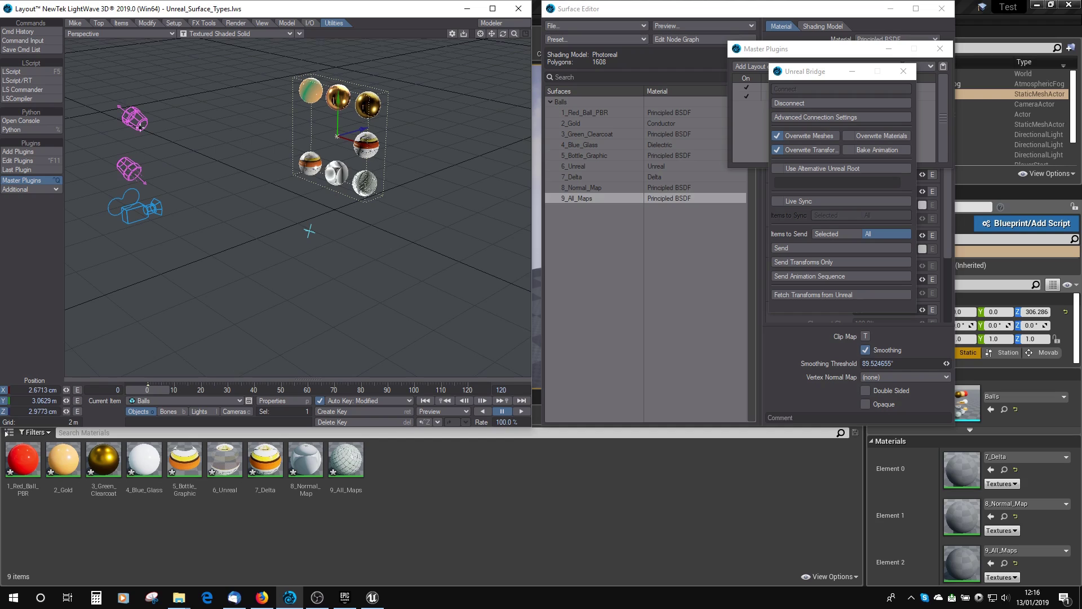
click(137, 171)
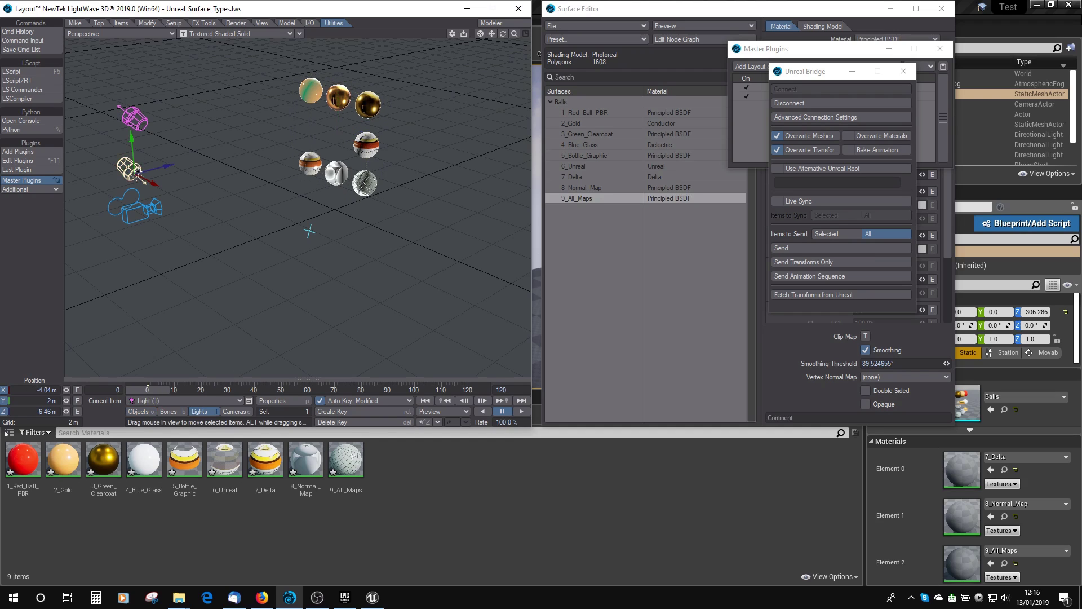
click(135, 120)
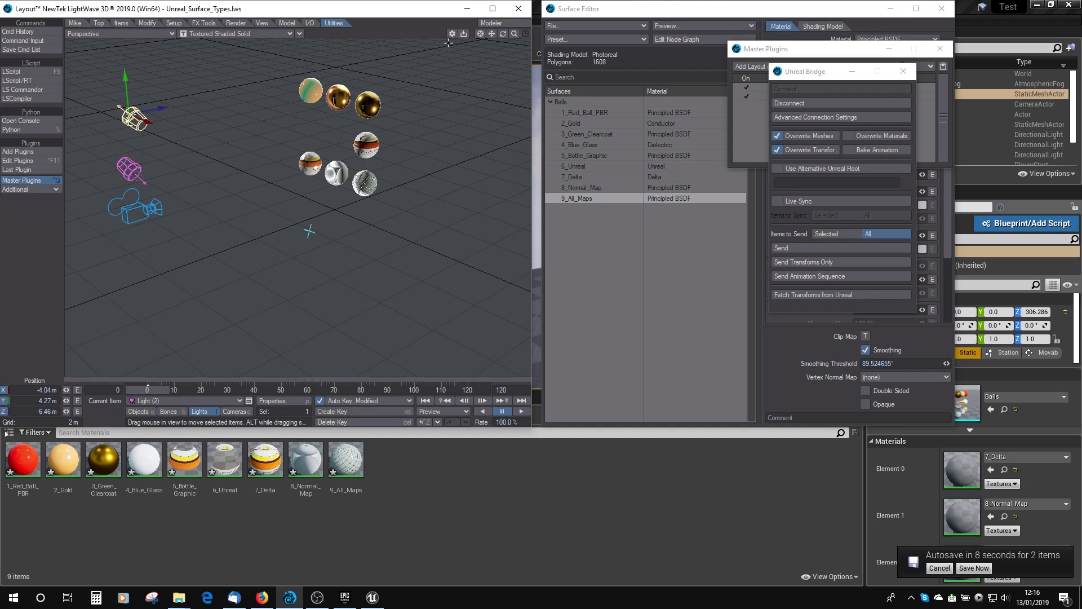
Step: Return to the Unreal Editor and inspect the Camera, Floor and Atmospheric Fog actors among the scene's actors
click(467, 491)
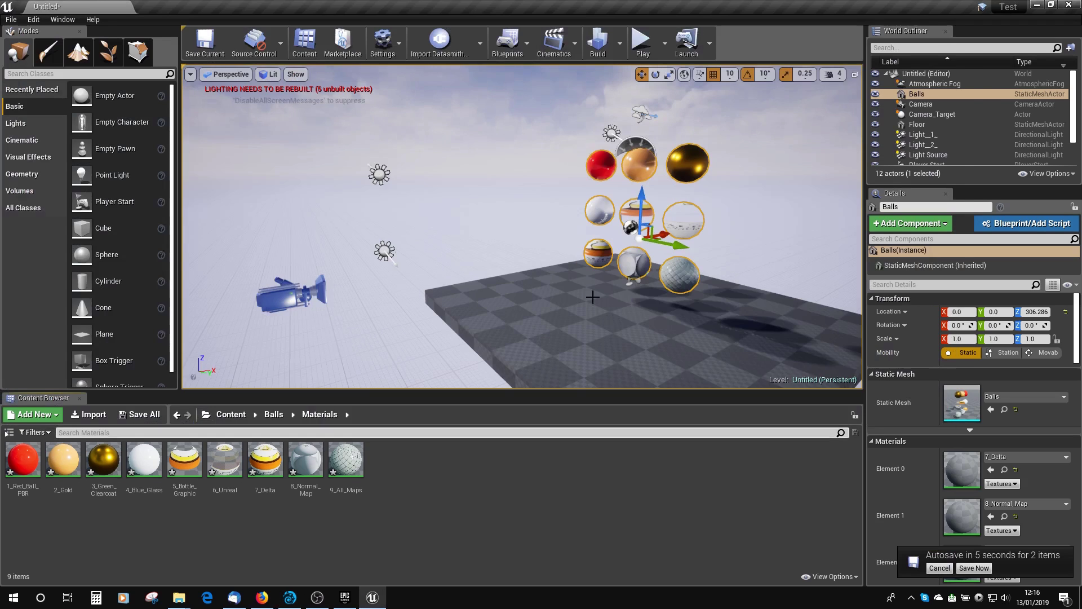
click(290, 286)
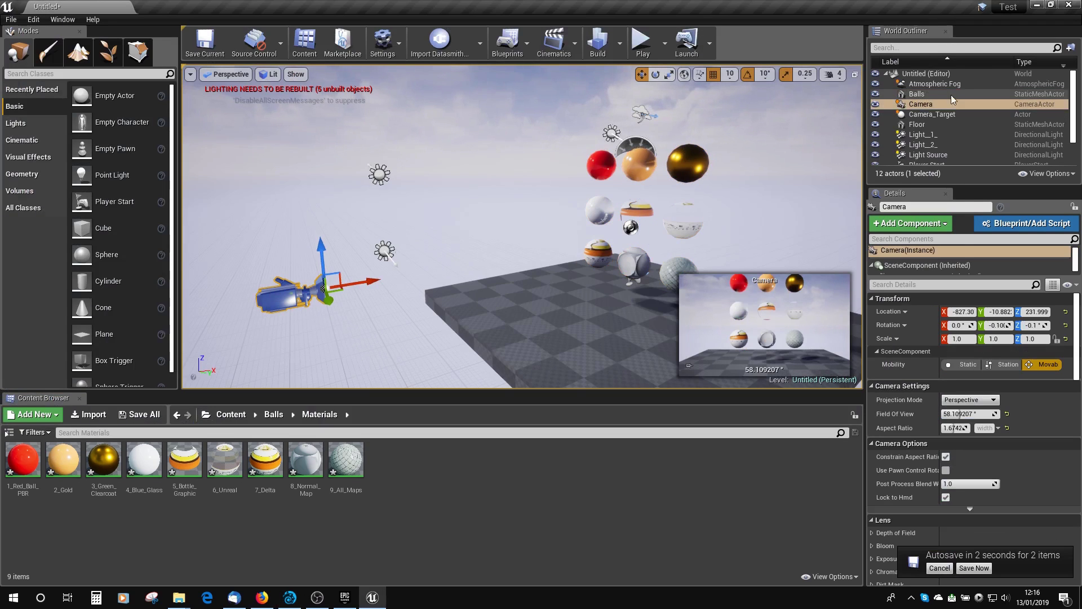
click(919, 106)
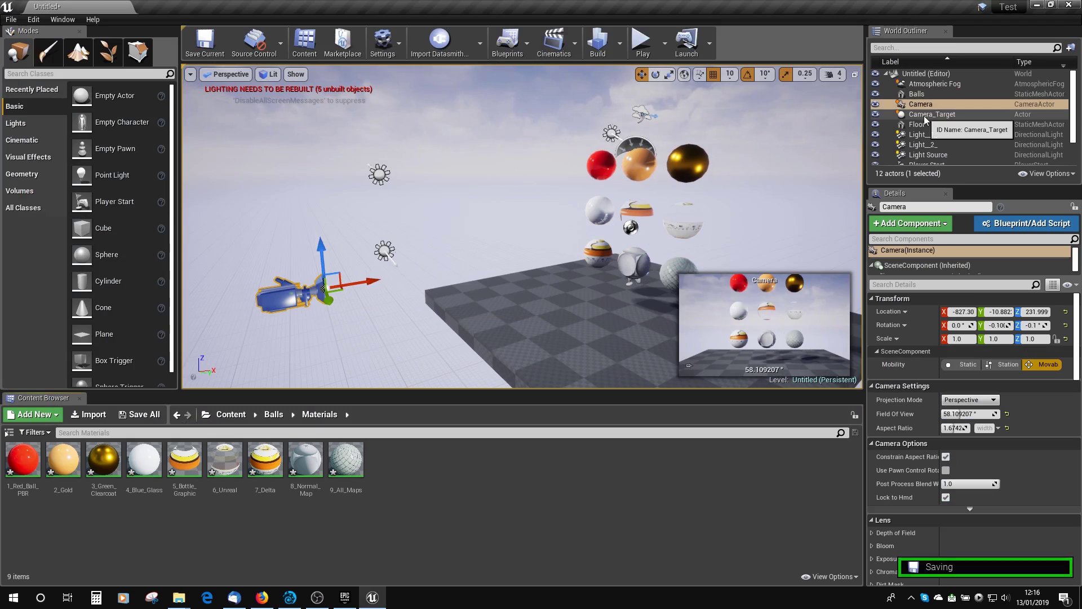
scroll(879, 113, down, 3)
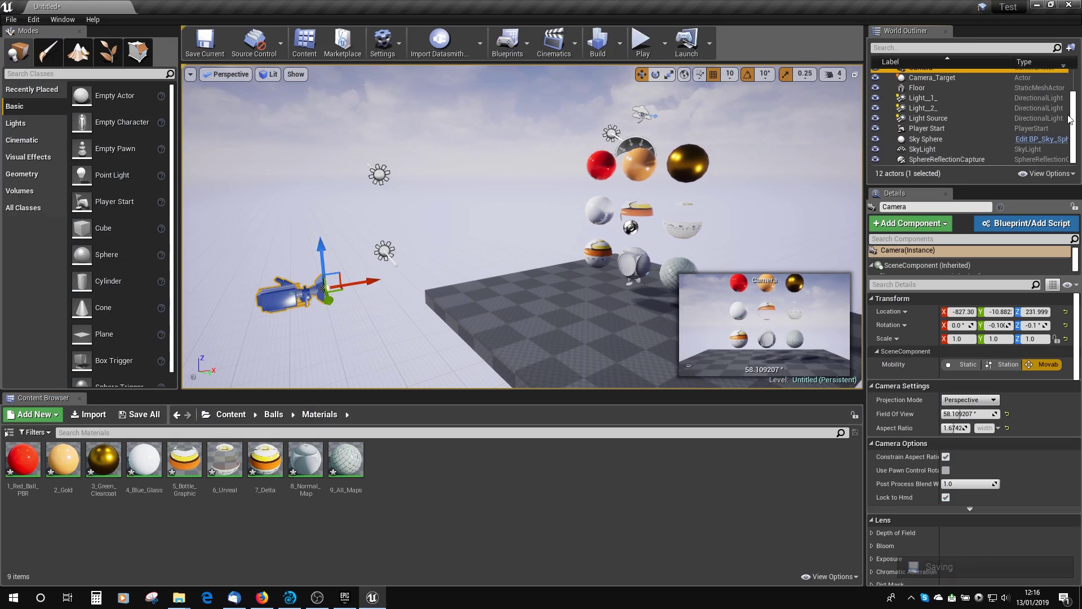
click(522, 308)
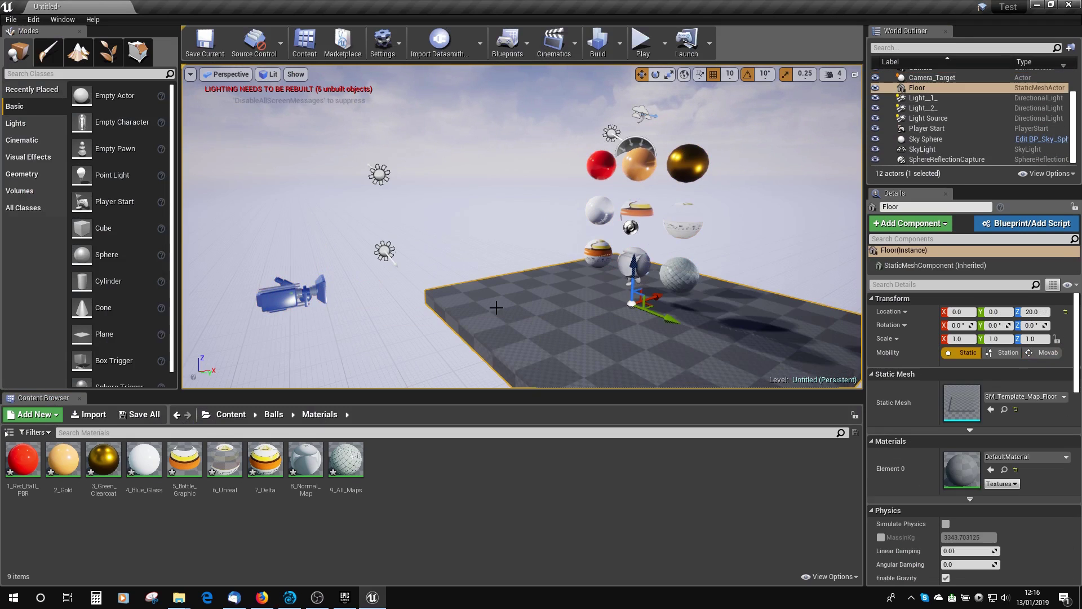
scroll(932, 117, up, 3)
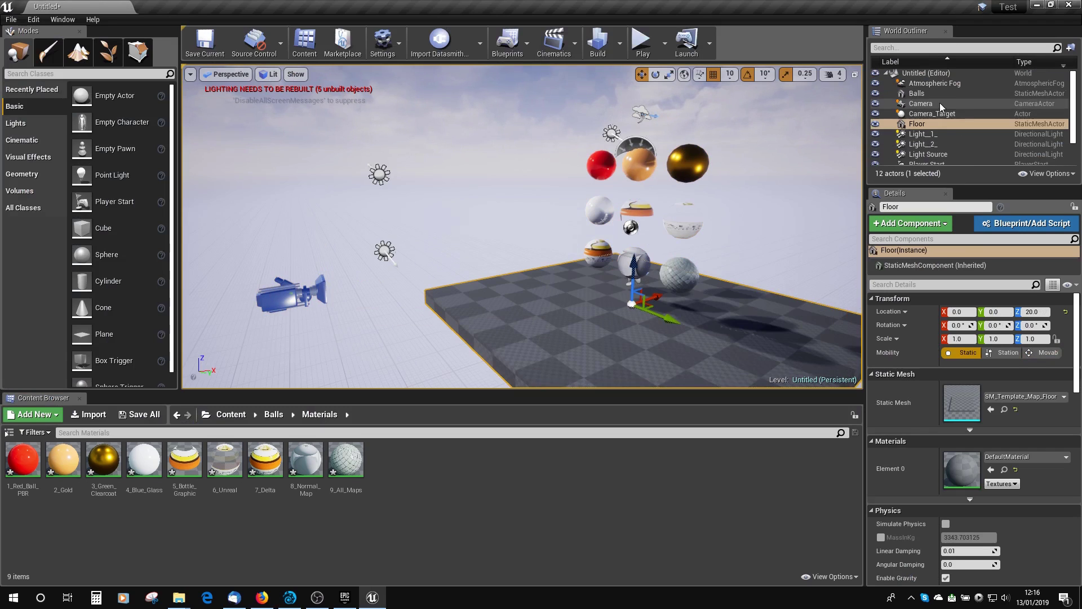
click(932, 83)
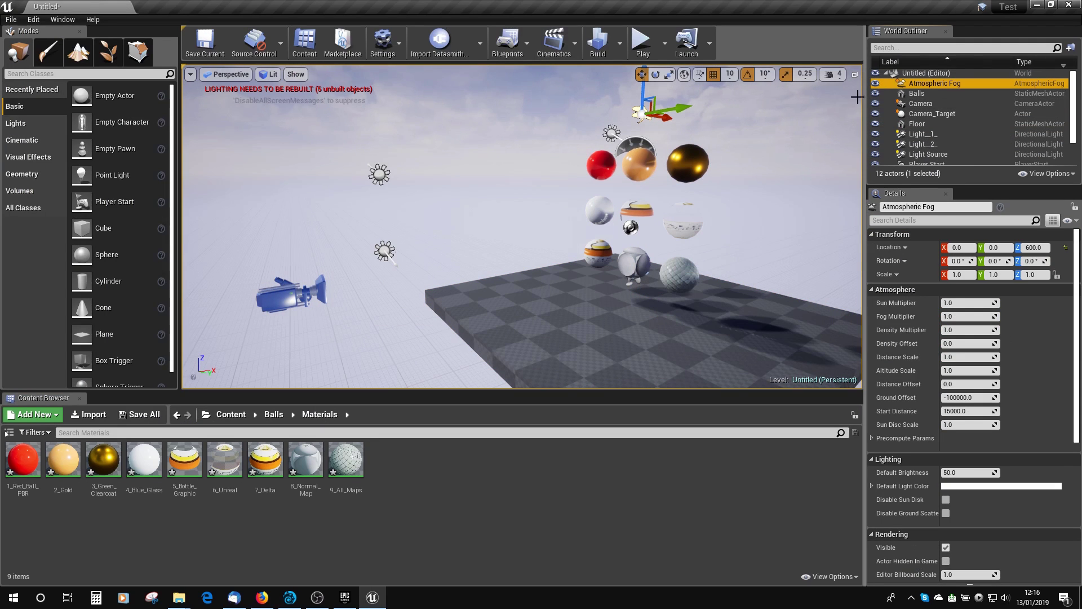
Step: Inspect the Balls, Light__1_, Light__2_ and Light Source actors in turn among the Unreal scene's actors
click(918, 93)
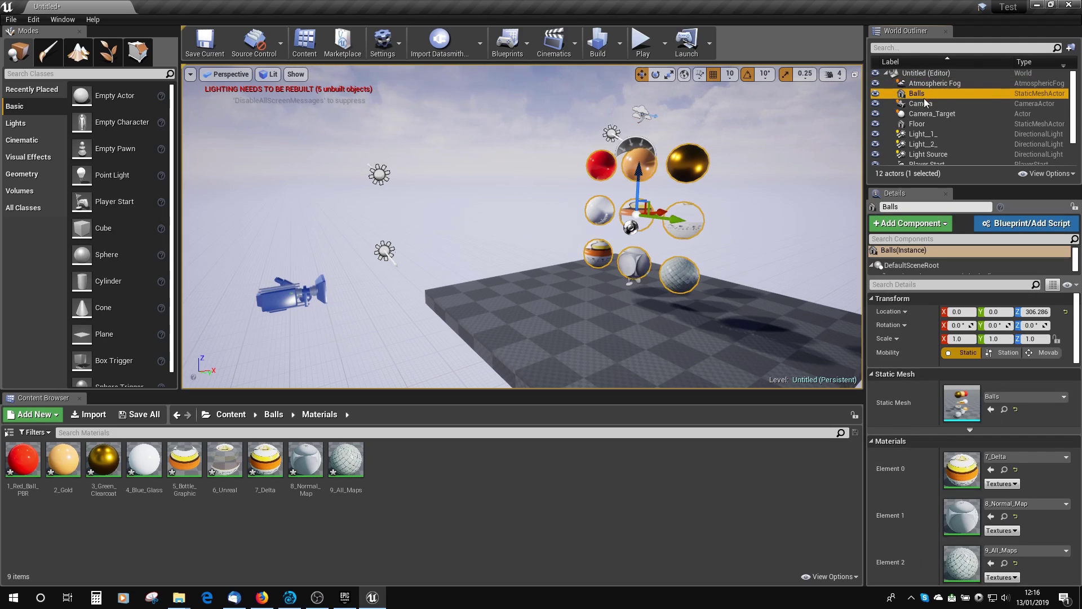
scroll(925, 112, down, 1)
click(922, 117)
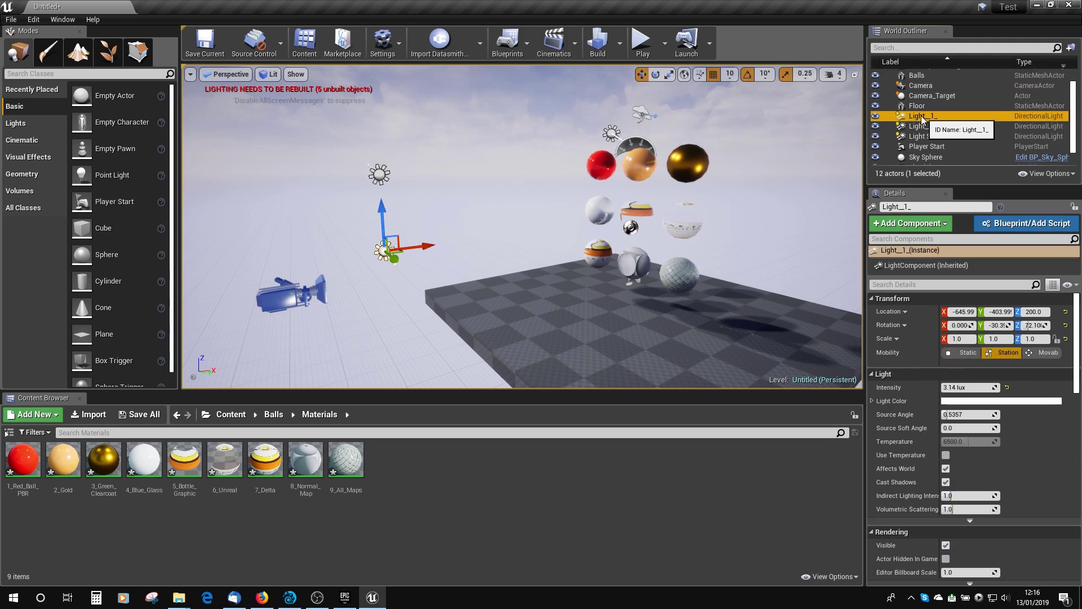
click(896, 126)
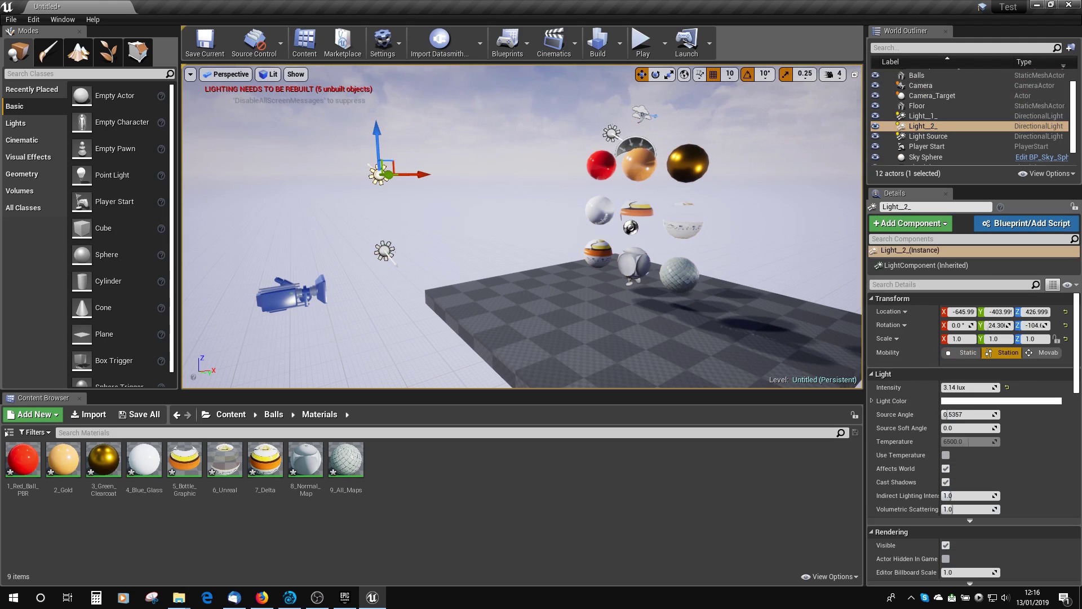
mouse_move(789, 169)
right_down()
mouse_move(750, 180)
mouse_move(778, 172)
right_up()
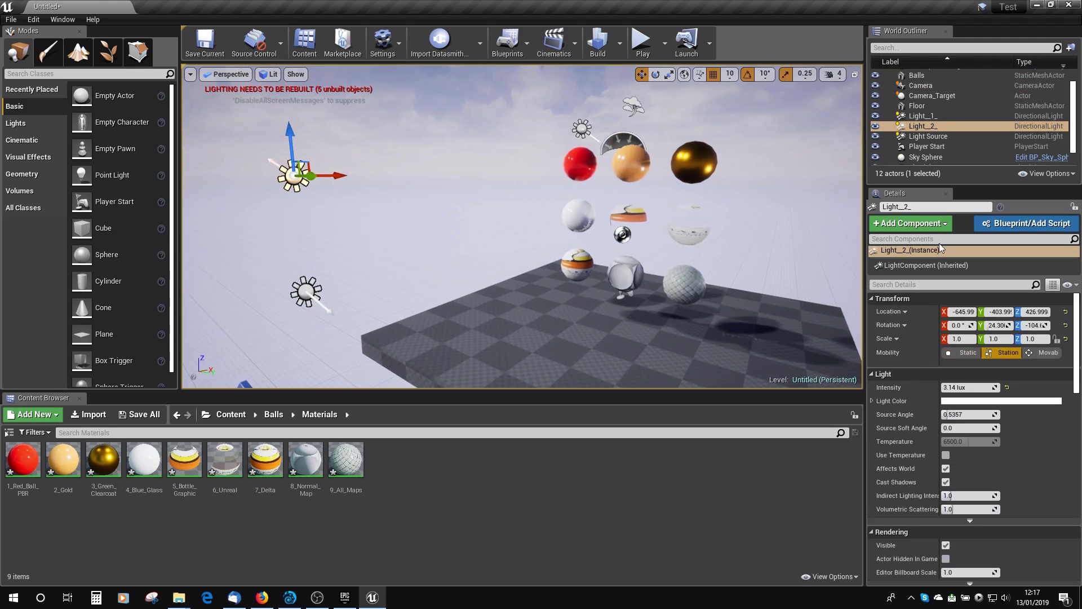
click(927, 136)
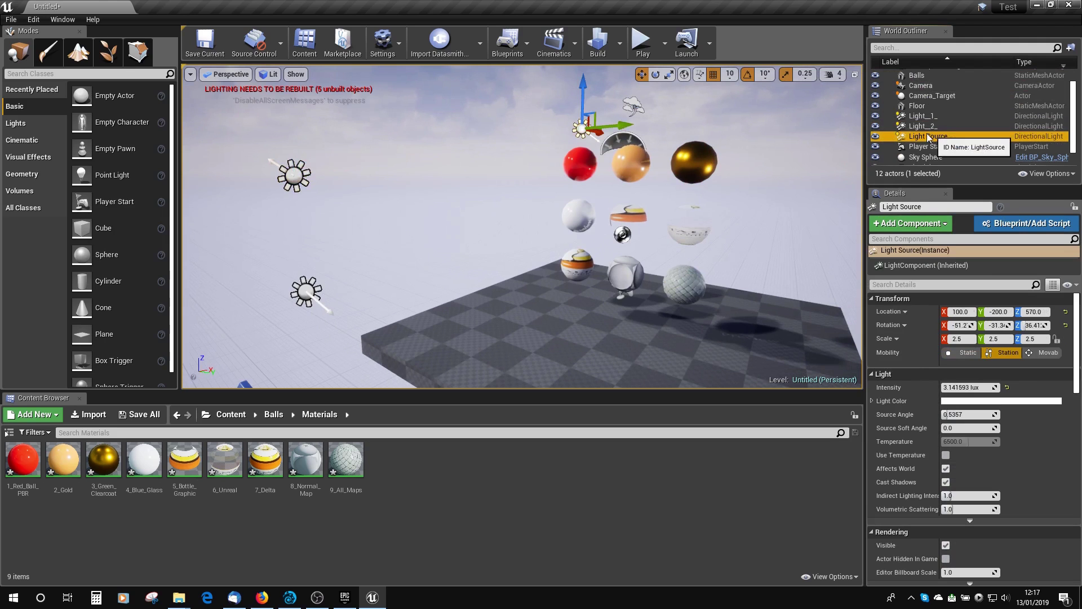
mouse_move(515, 193)
right_down()
mouse_move(563, 194)
mouse_move(541, 170)
mouse_move(553, 191)
mouse_move(530, 208)
mouse_move(501, 186)
mouse_move(516, 203)
mouse_move(503, 192)
mouse_move(508, 214)
mouse_move(505, 206)
right_up()
key(f)
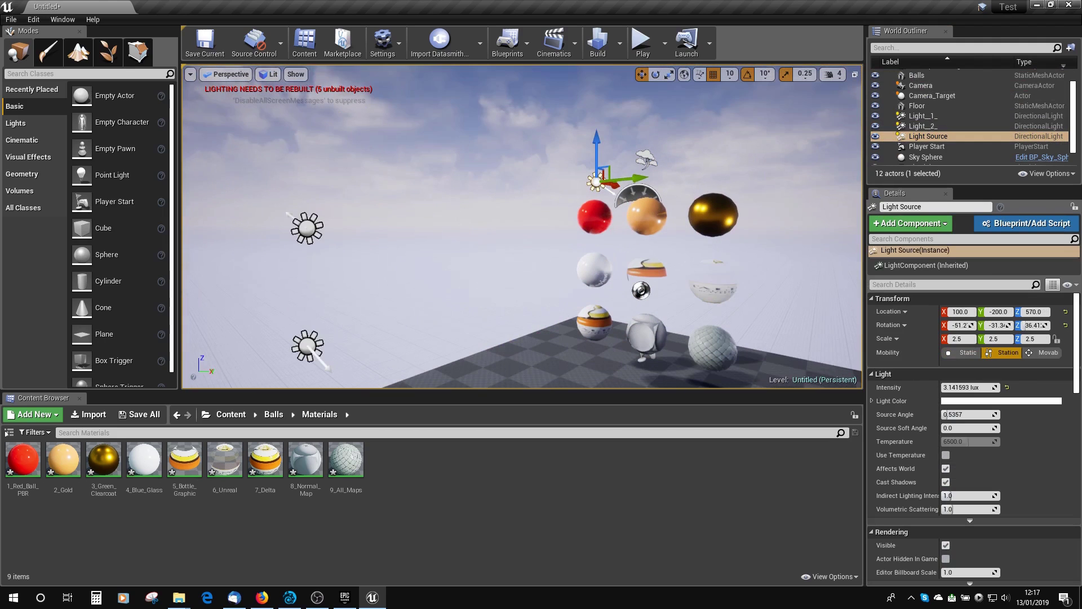
Step: Move the Player Start actor away from the balls to X -270, Y 0, Z 142
click(924, 146)
key(f)
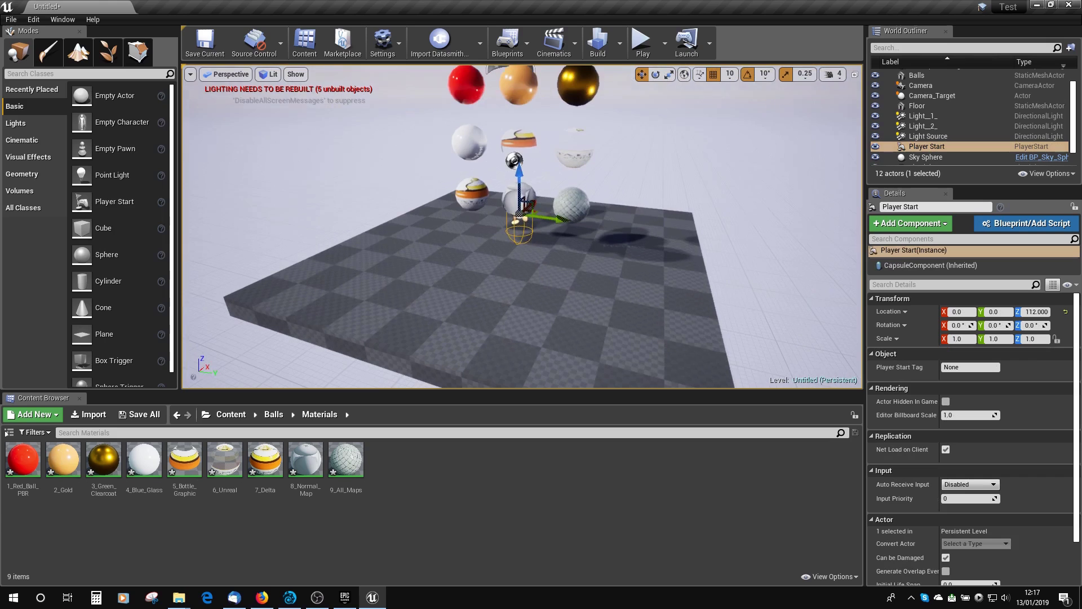
key(End)
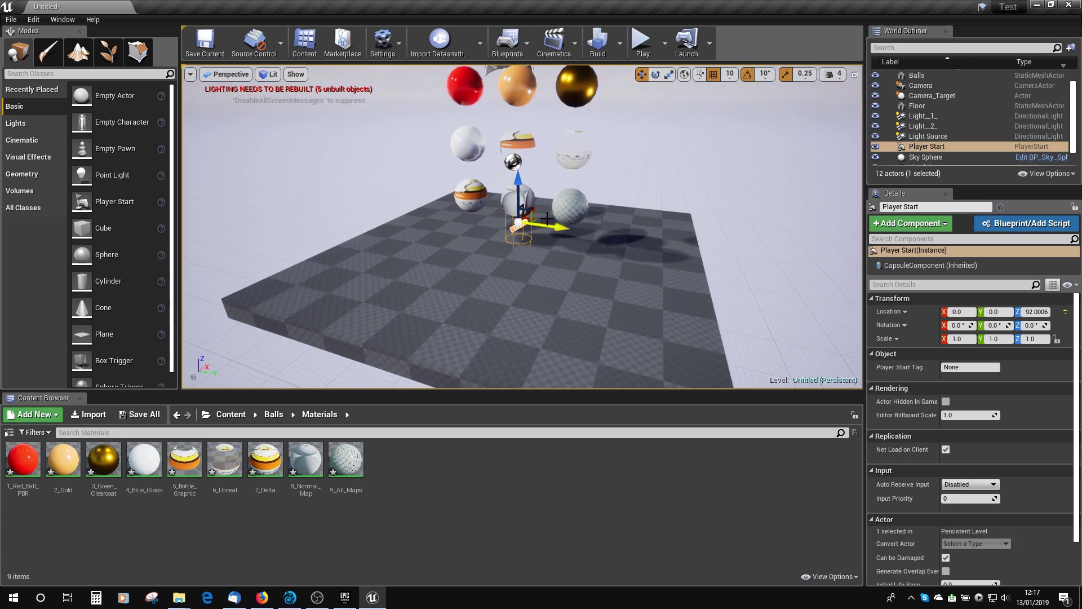
drag(486, 192, 430, 217)
mouse_move(758, 179)
mouse_down()
mouse_move(704, 180)
mouse_move(758, 179)
mouse_up()
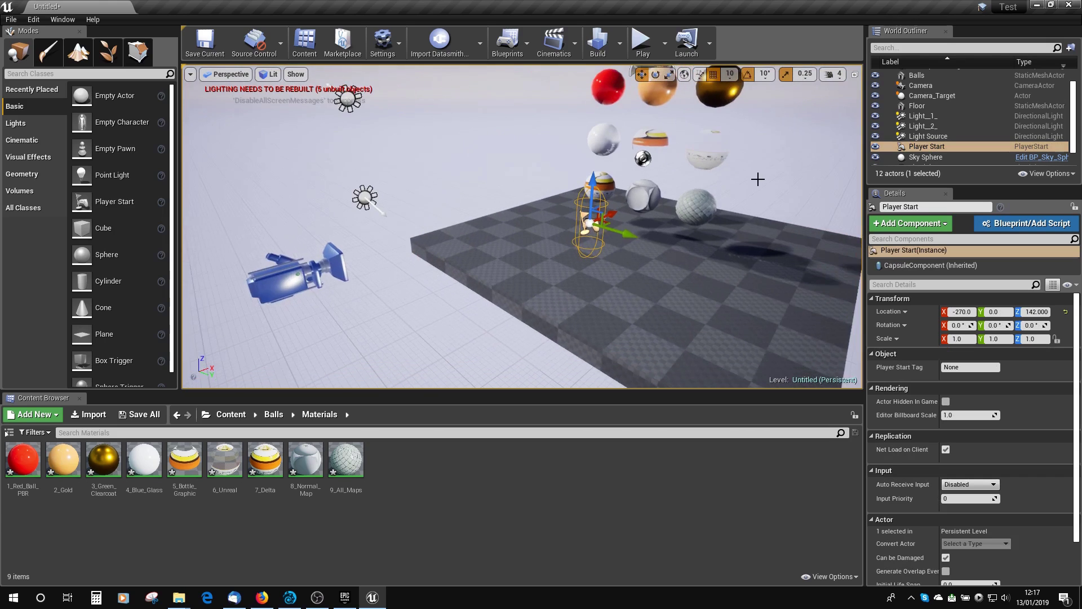
right_drag(758, 180, 758, 164)
scroll(1064, 141, down, 1)
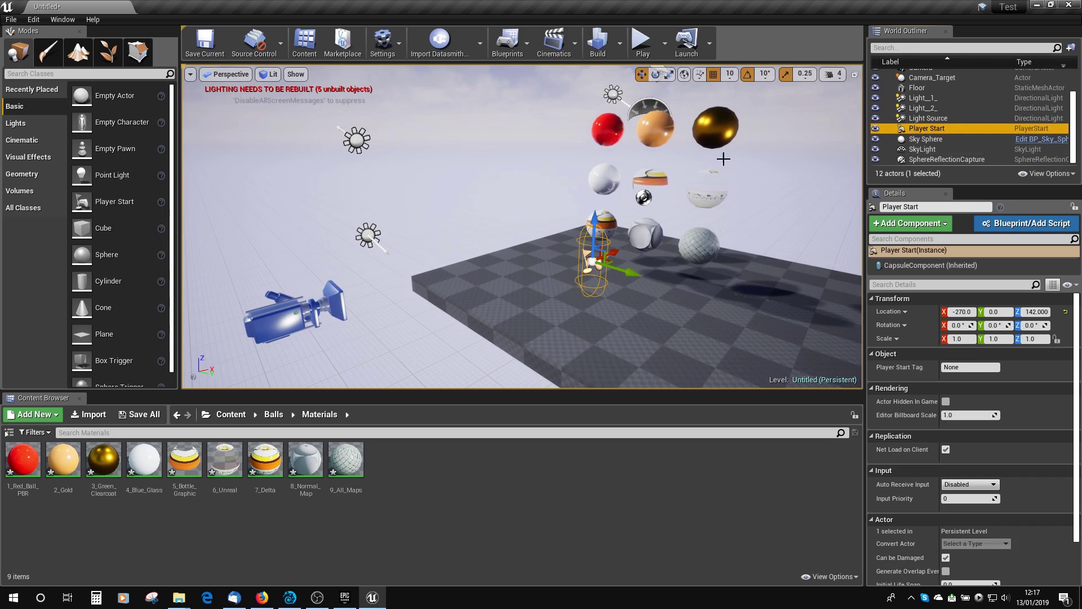
right_drag(480, 184, 480, 161)
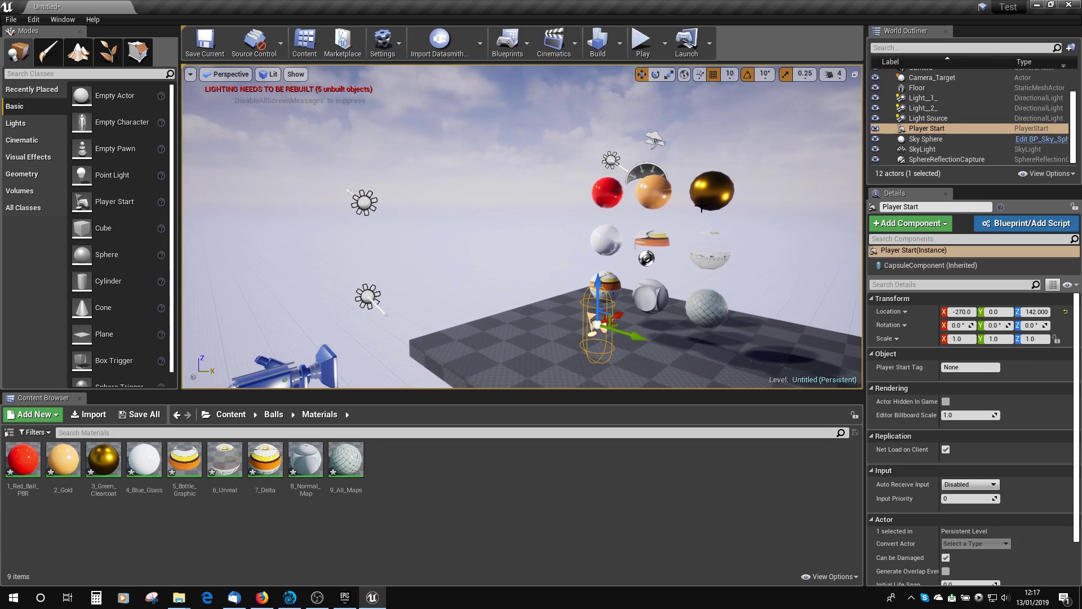
right_drag(518, 164, 517, 179)
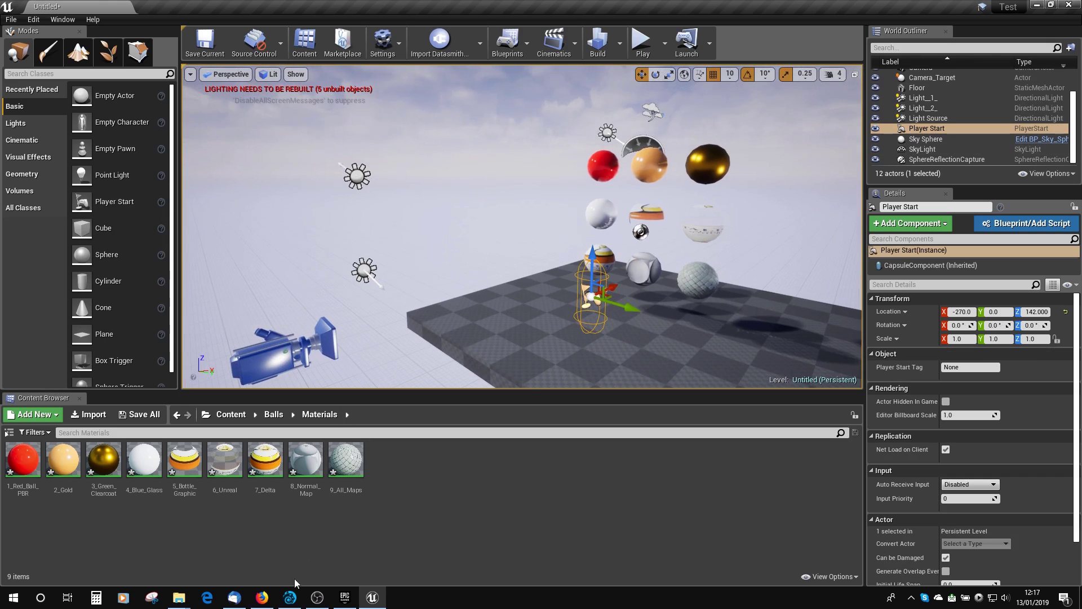
Step: Switch to LightWave Layout, open the properties of Light (2), and set its colour to red with hue 0, saturation 238, value 255
click(289, 598)
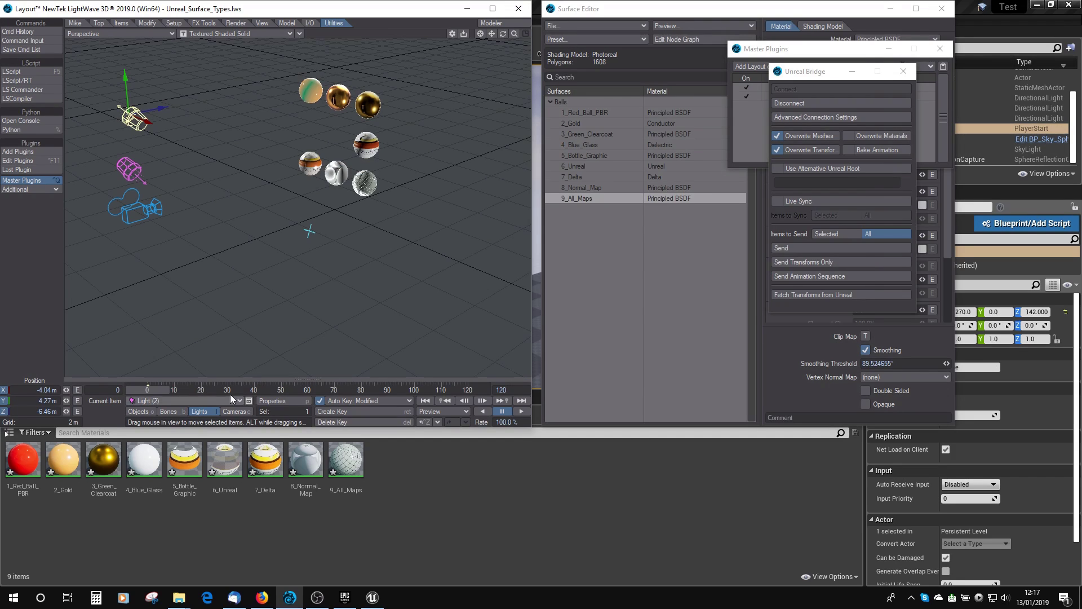
click(282, 401)
right_click(807, 107)
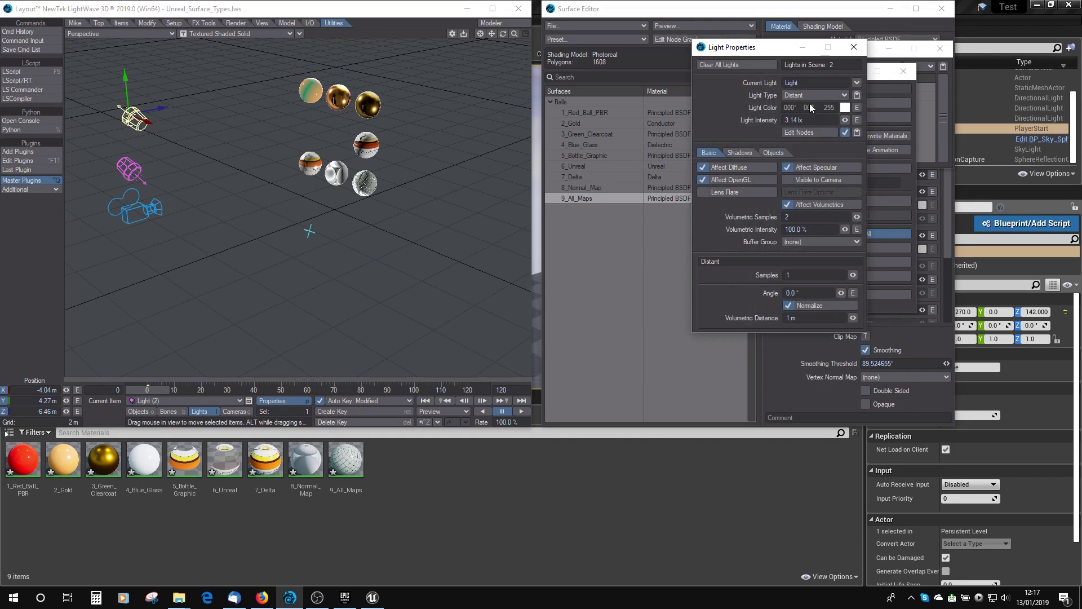
drag(807, 107, 815, 109)
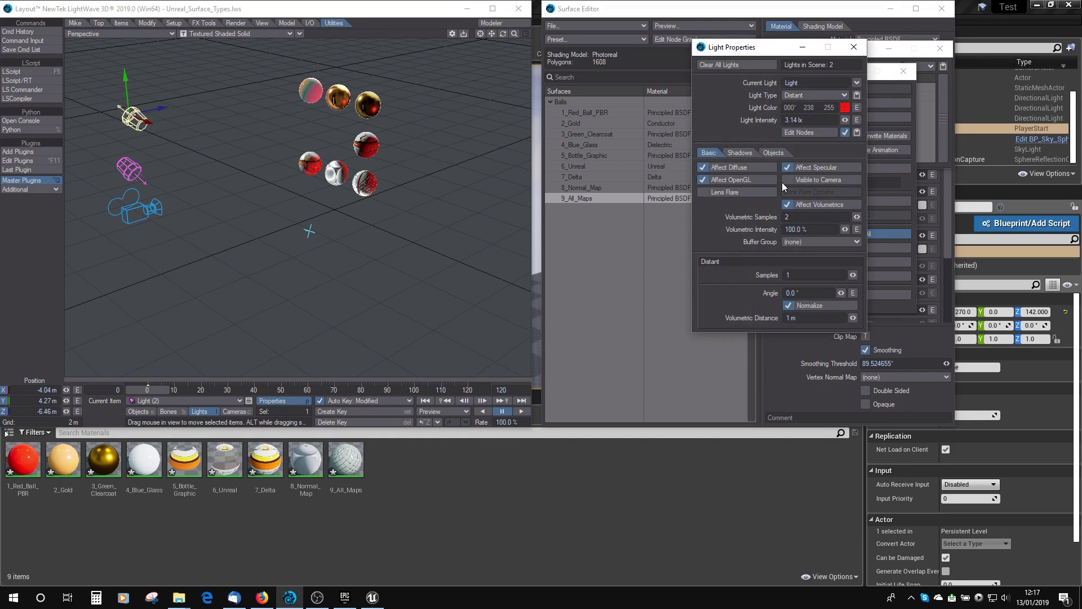
drag(754, 47, 639, 40)
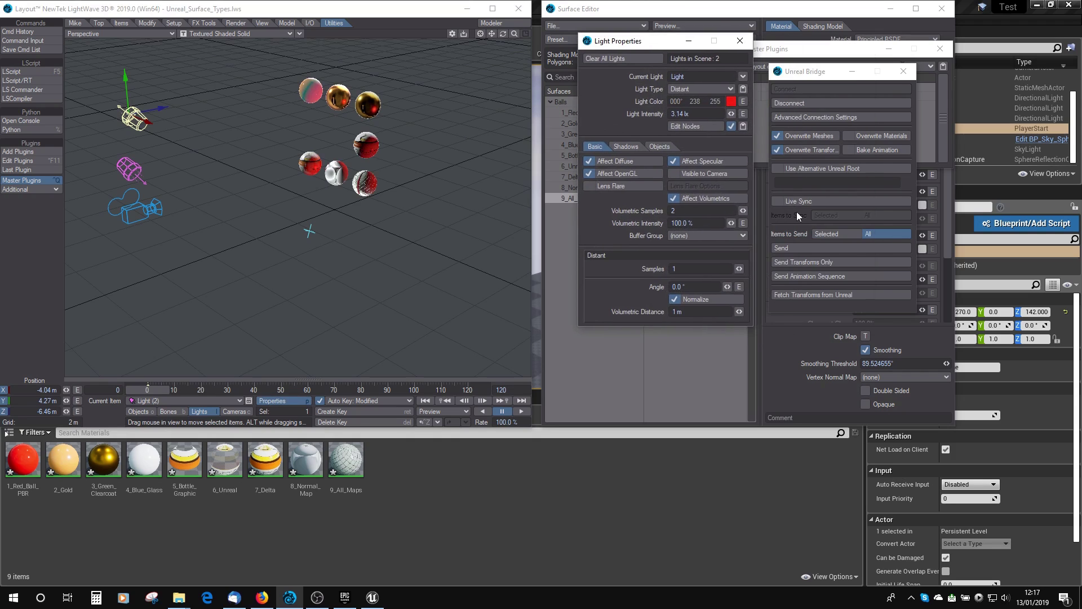
Step: Enable Live Sync for all items in Unreal Bridge, set the light's colour saturation to 209, and check the result in the Unreal Editor
click(798, 201)
mouse_move(695, 101)
mouse_down()
mouse_move(685, 102)
mouse_move(693, 105)
mouse_up()
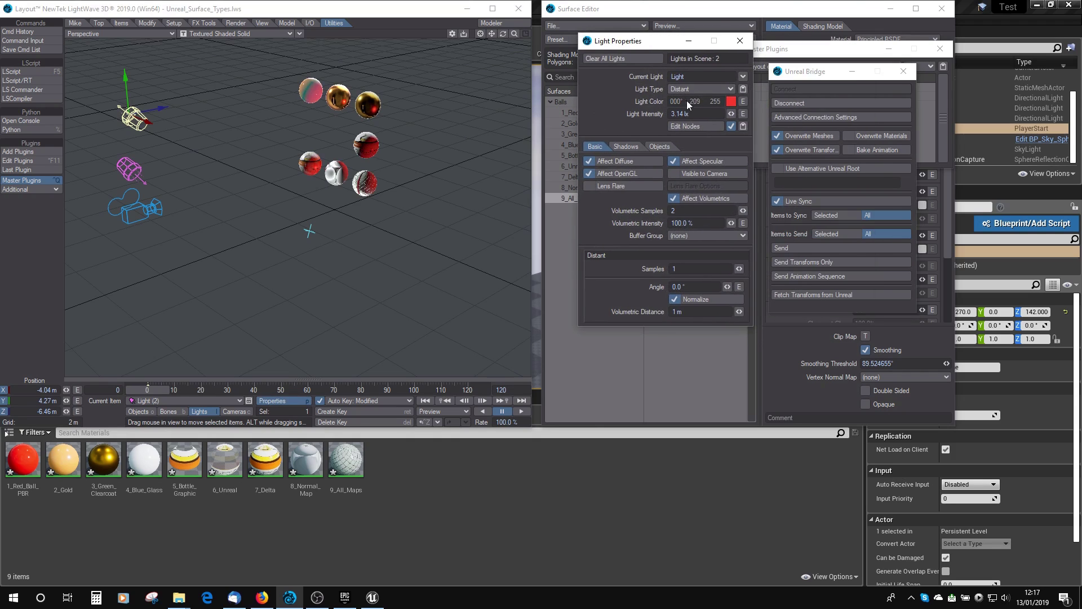
click(588, 433)
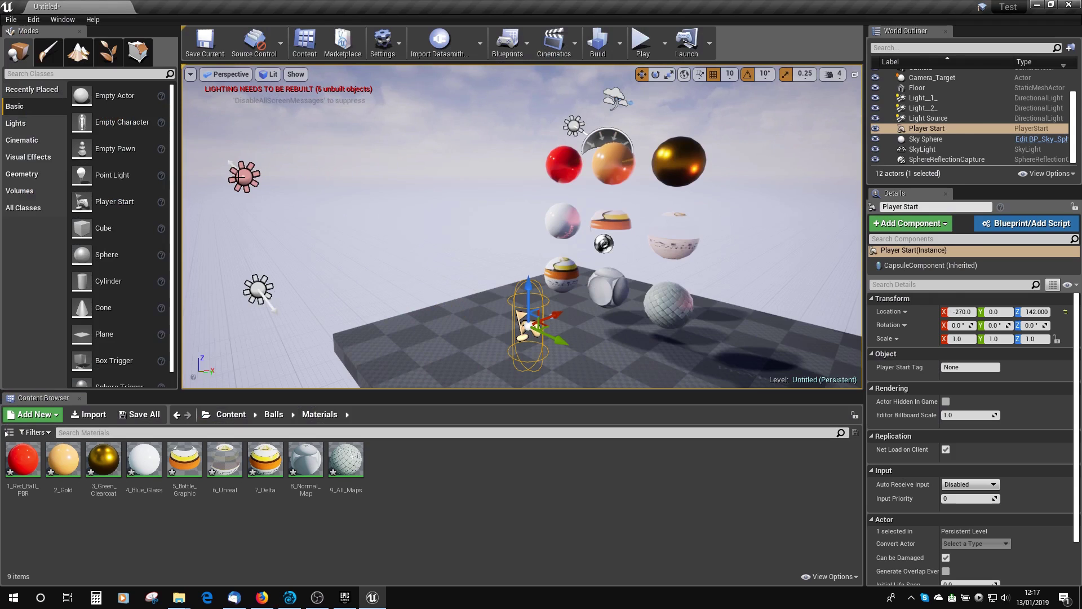
scroll(372, 207, down, 3)
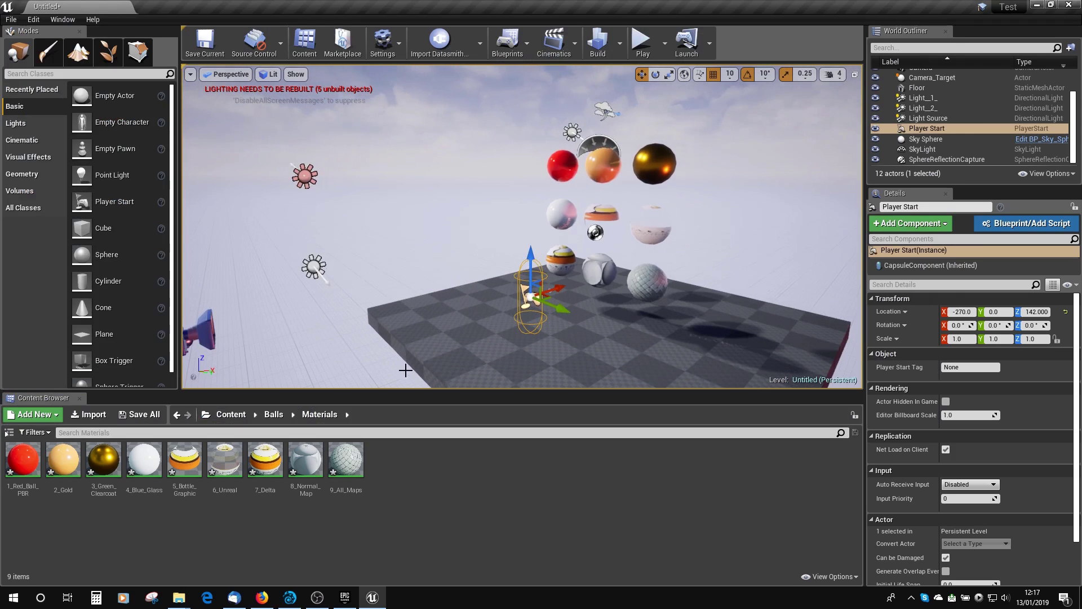
Step: In LightWave Layout, rotate Light (2) to about heading -156° and pitch 17°, and check the synced light in Unreal
click(291, 598)
key(y)
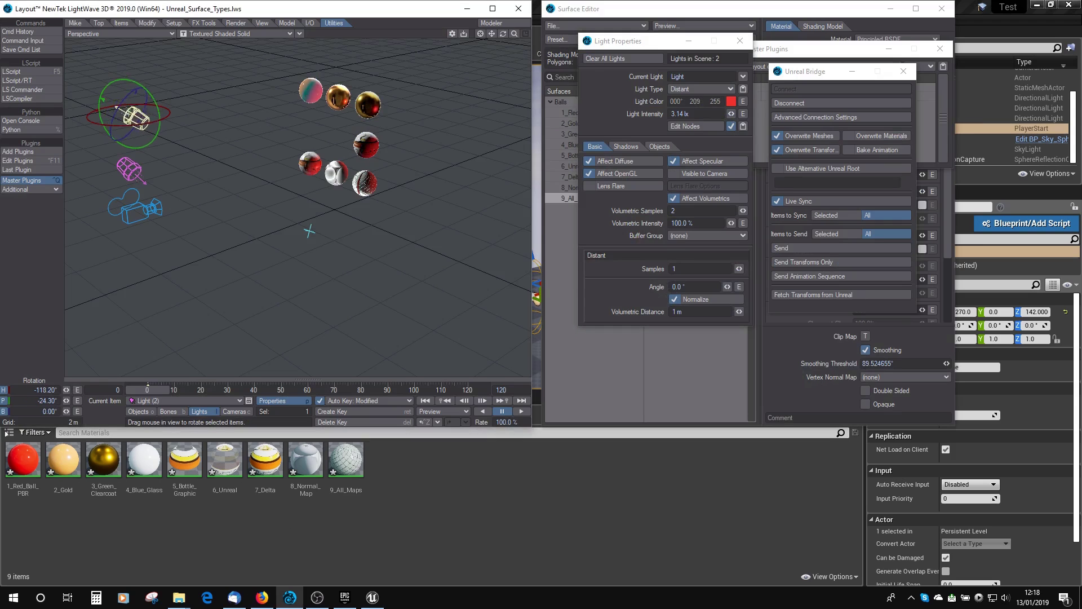
drag(129, 115, 129, 115)
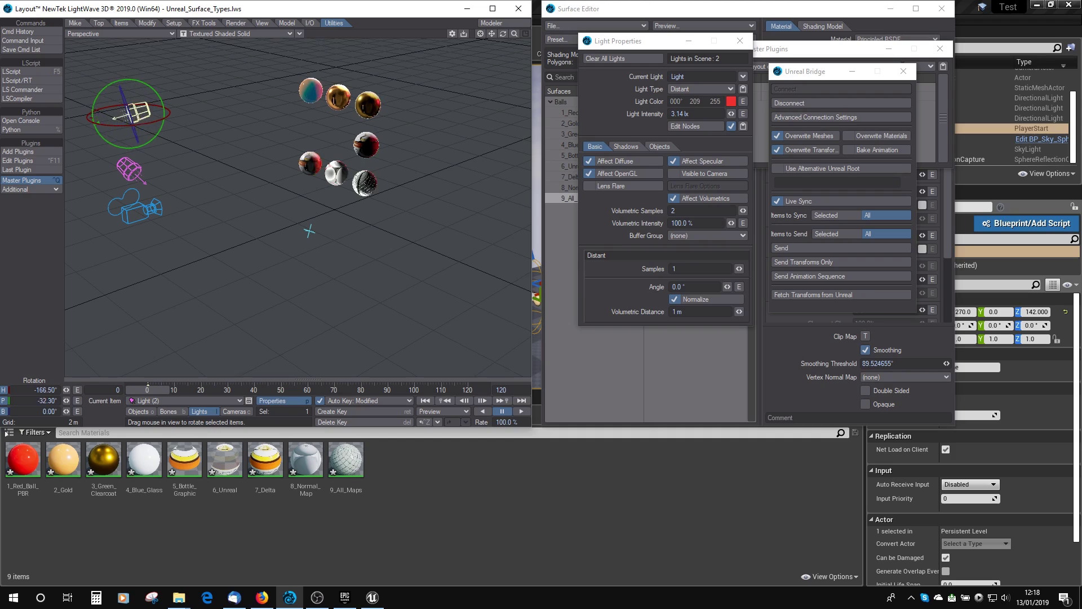
click(478, 477)
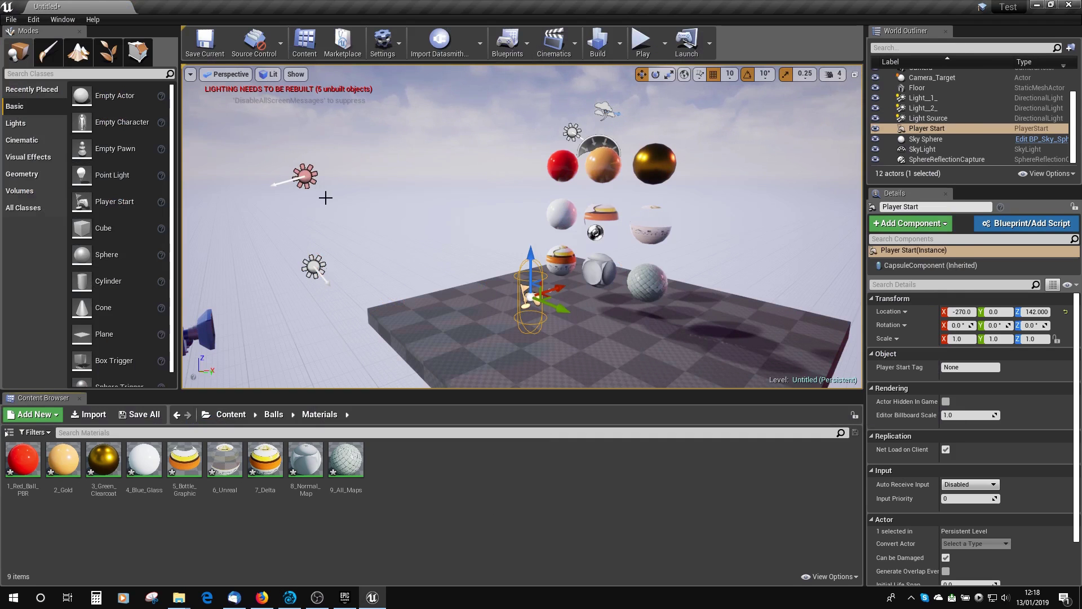
Step: In LightWave Layout, move the camera in front of the balls, rotate it to heading -30.9°, pitch -9.9°, and check it in Unreal
click(290, 597)
click(128, 203)
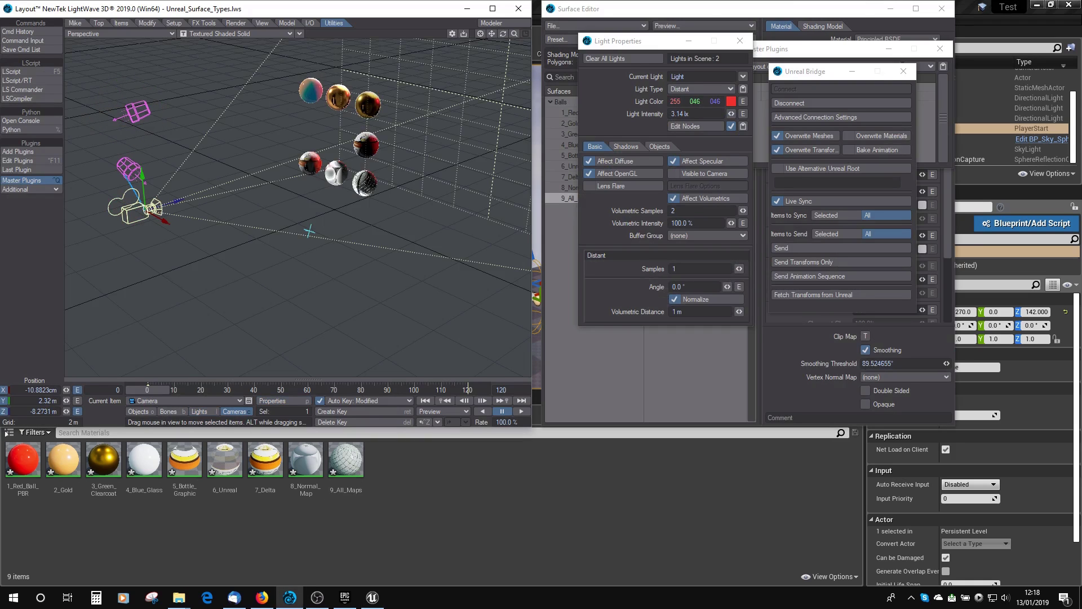
drag(309, 231, 332, 254)
key(y)
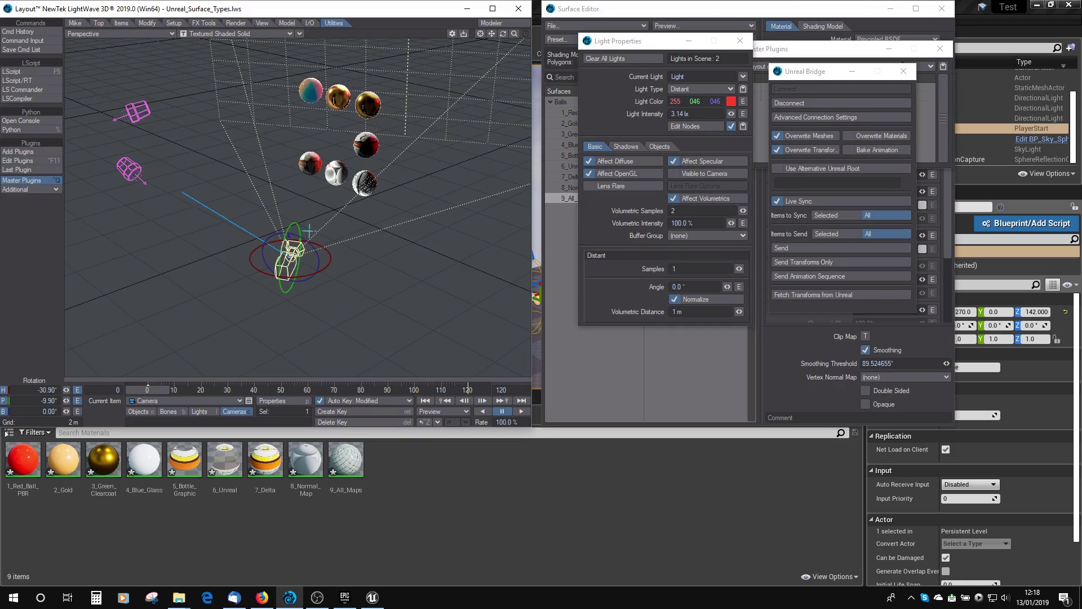
click(500, 503)
right_drag(449, 235, 436, 234)
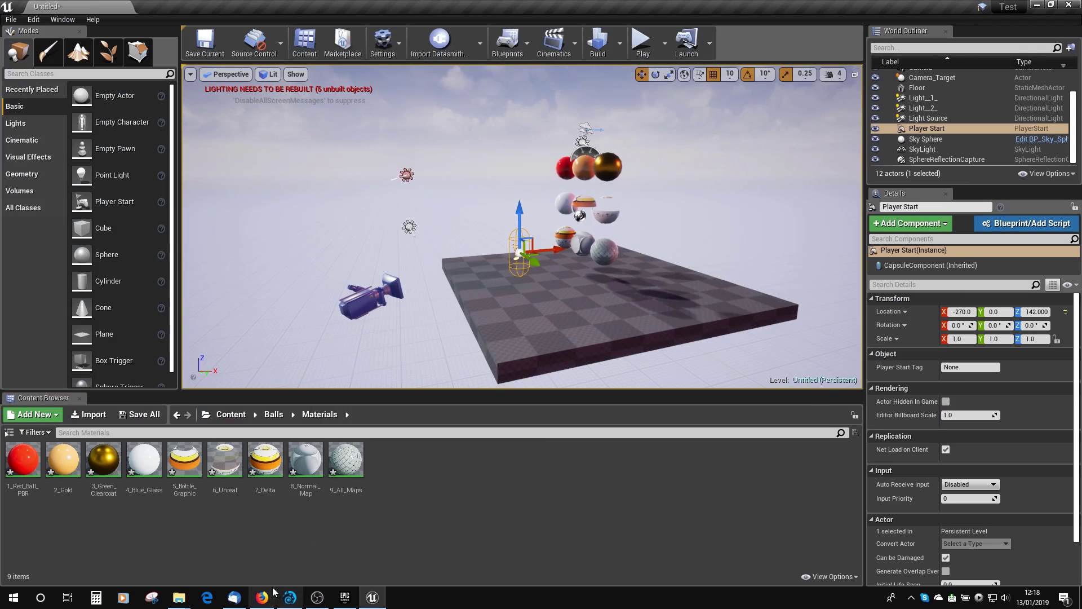
Step: In LightWave Layout, lower the intensity of the red Light (2) to 0.45 lx and check the lighting in Unreal
mouse_move(270, 600)
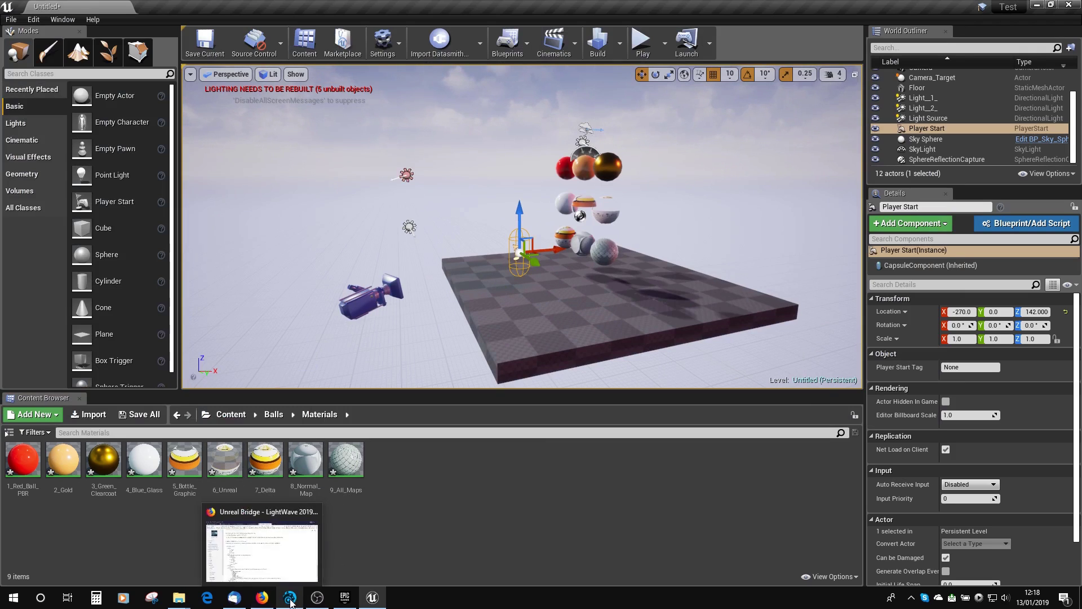
click(290, 598)
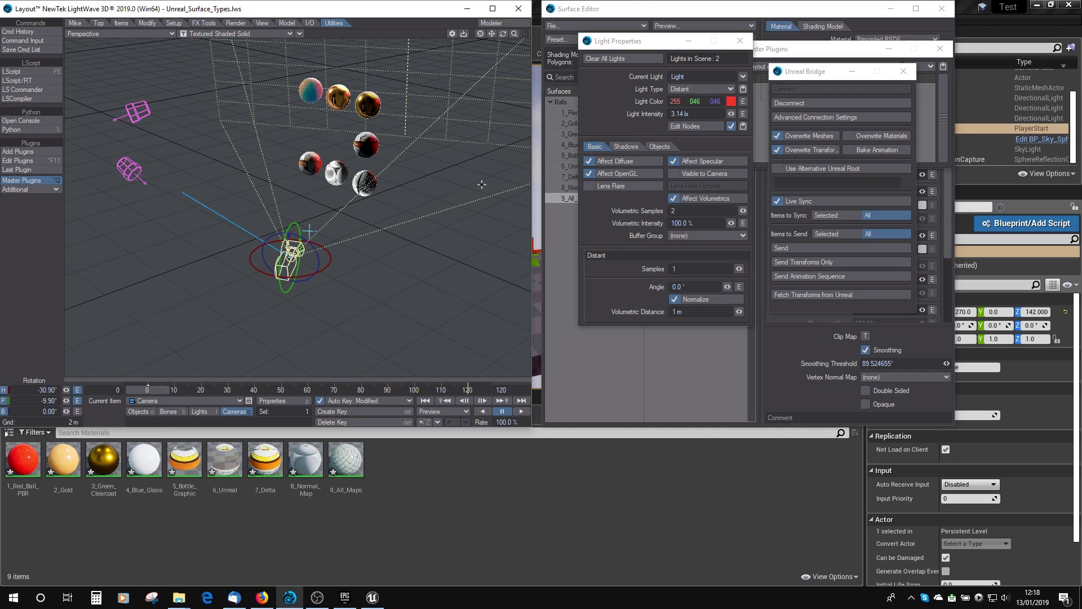
click(141, 99)
drag(731, 115, 719, 114)
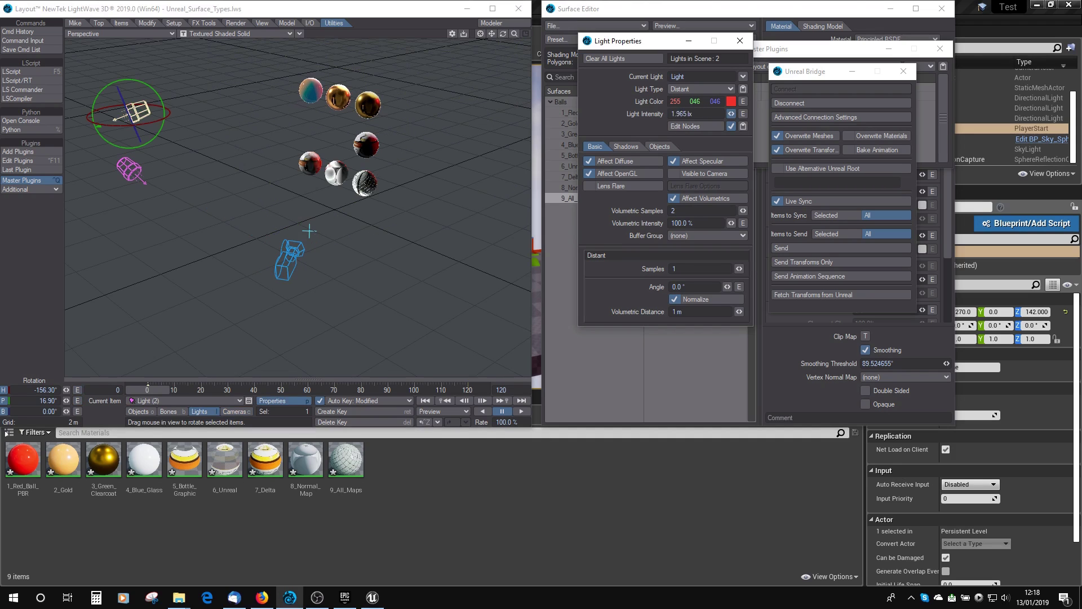
drag(720, 115, 708, 114)
click(620, 467)
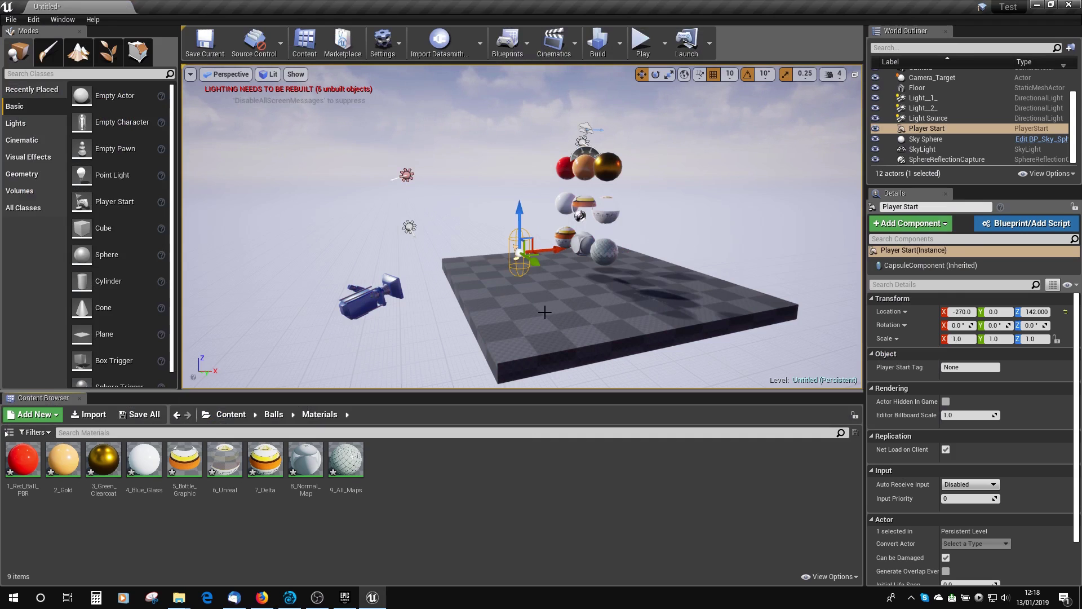
Step: In LightWave Layout, tilt the Balls object, raise it, and scale it uniformly to about 1.29
click(290, 597)
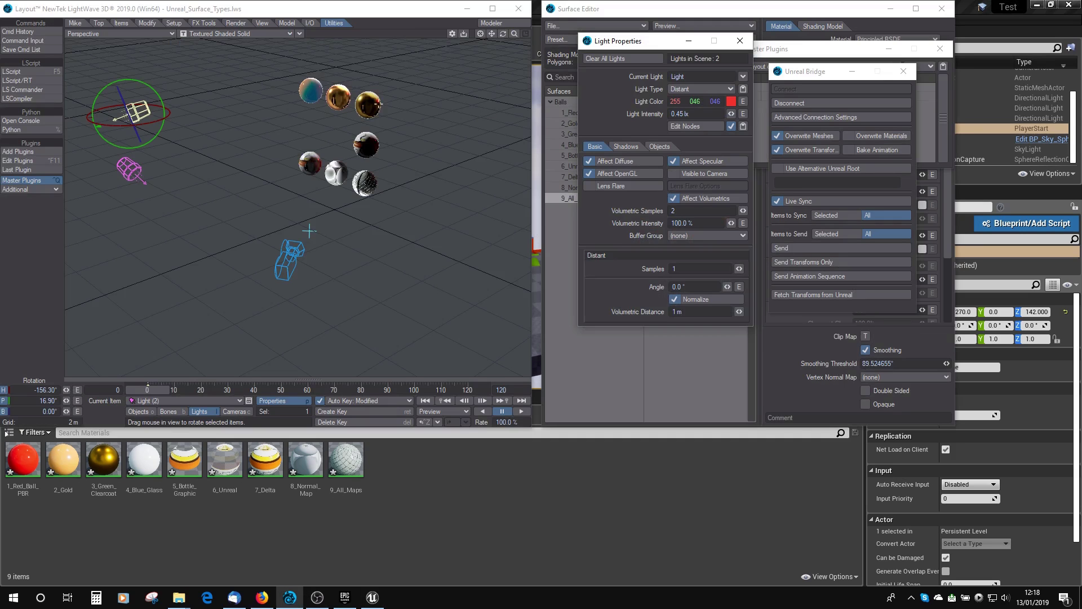
key(y)
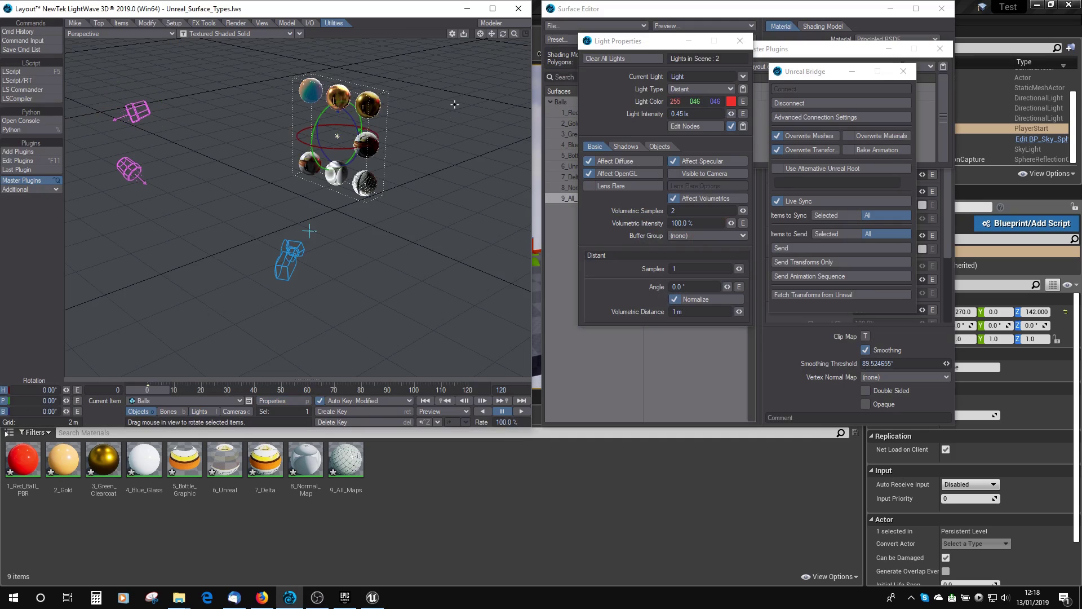
drag(454, 104, 453, 107)
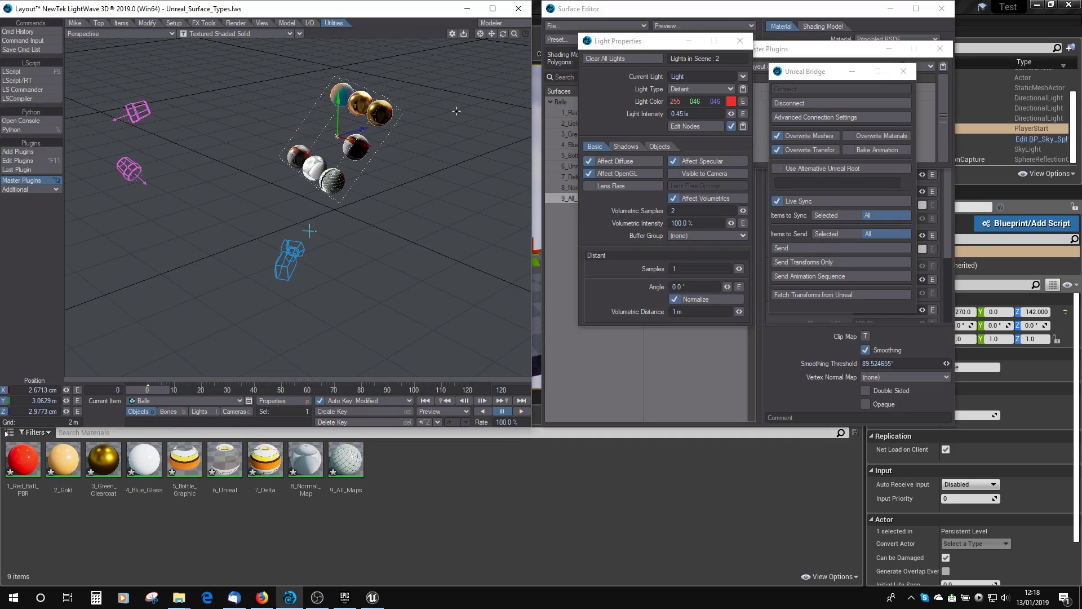
key(t)
key(shift+h)
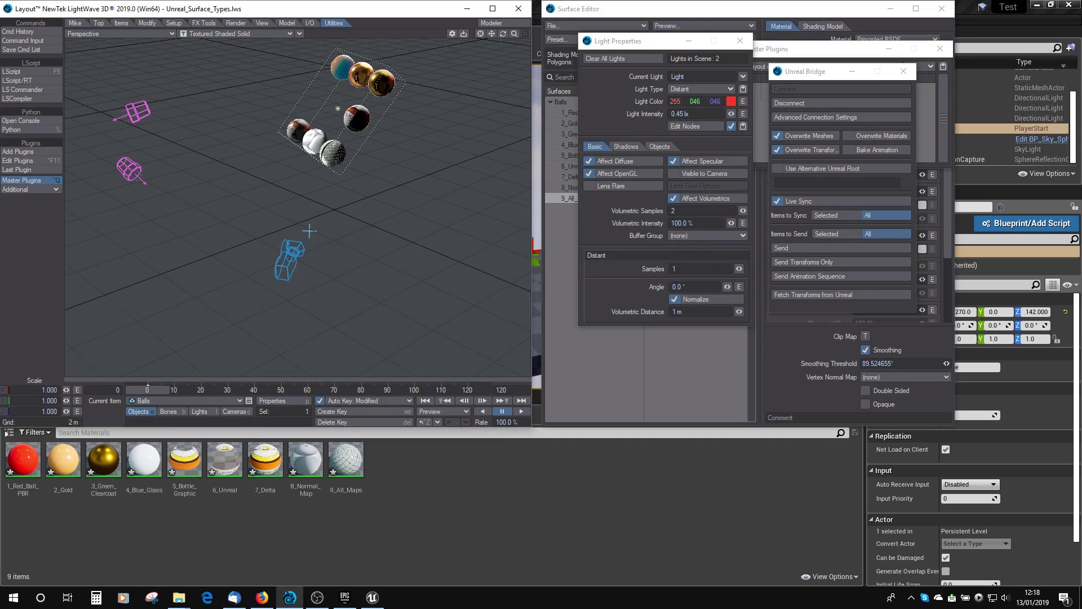
drag(449, 117, 466, 117)
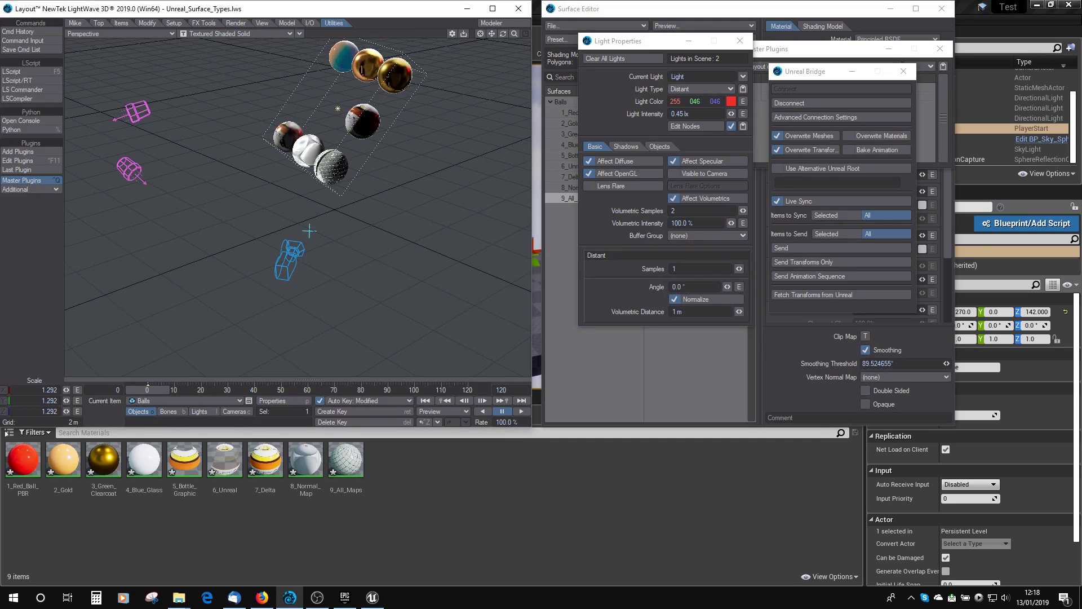
Step: Switch to the Unreal Editor and examine the transformed Balls object and the camera from another viewing angle
click(478, 459)
drag(601, 262, 601, 262)
drag(561, 316, 560, 316)
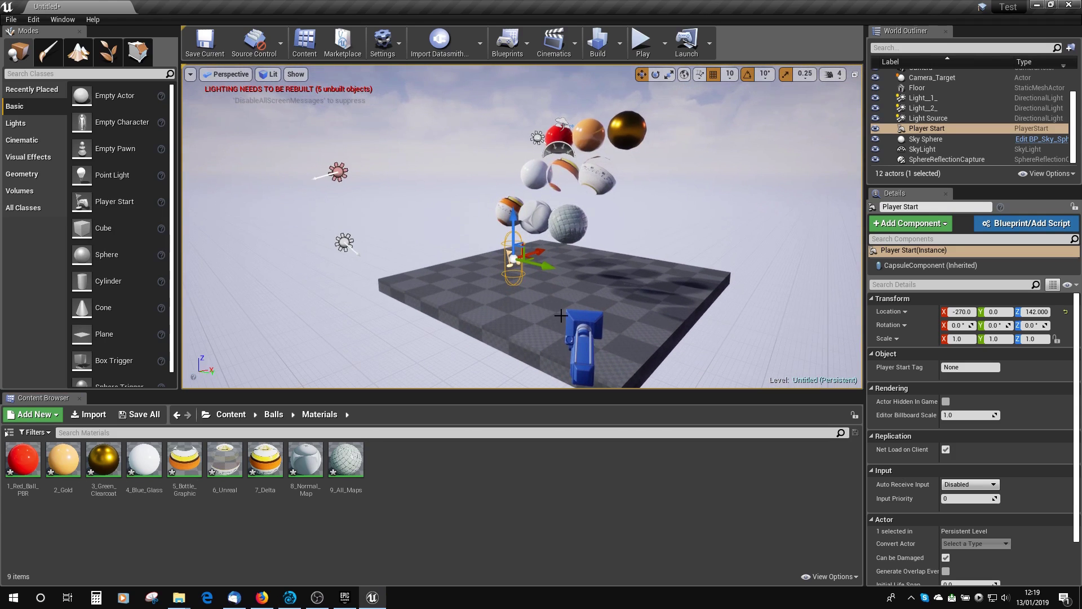
drag(561, 316, 560, 316)
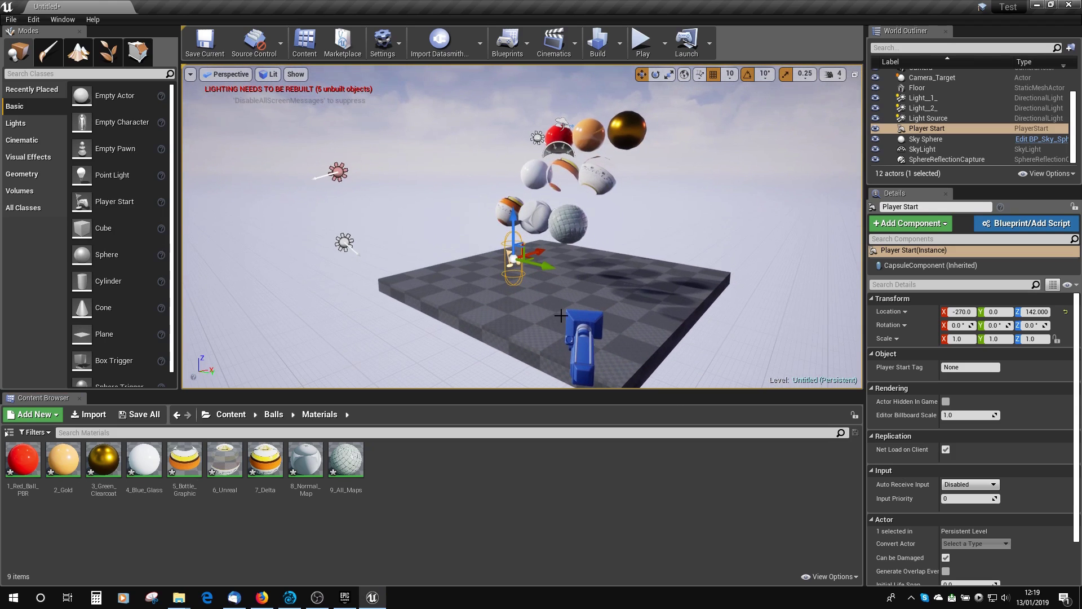